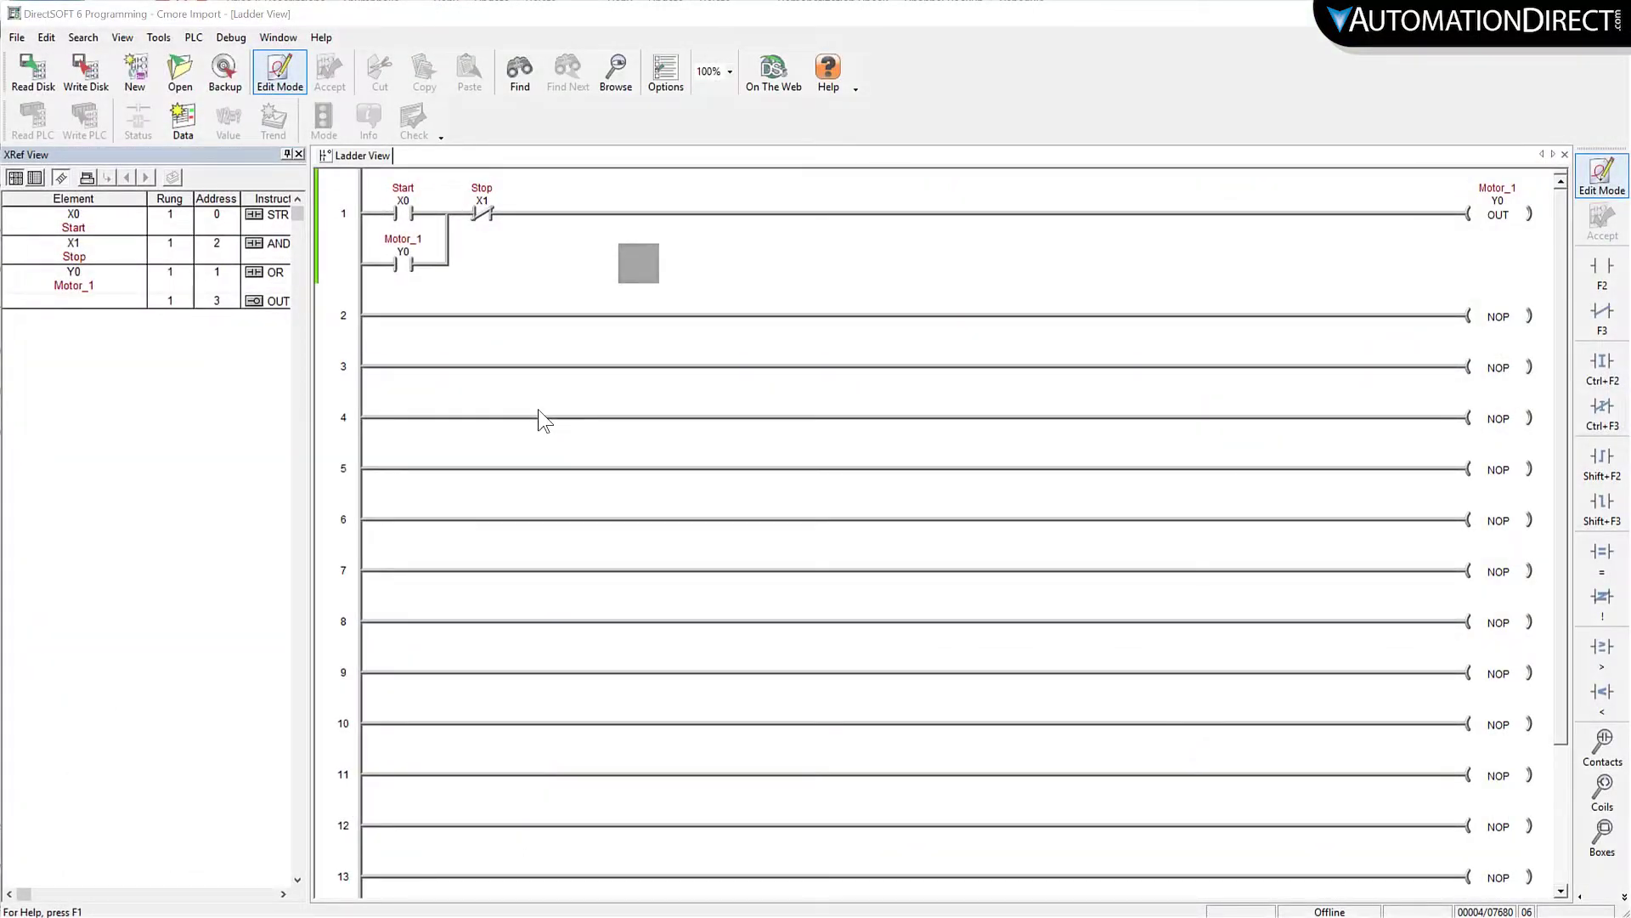
# Open the Documentation Editor and page through element types back to the X input nicknames.
pyautogui.click(160, 40)
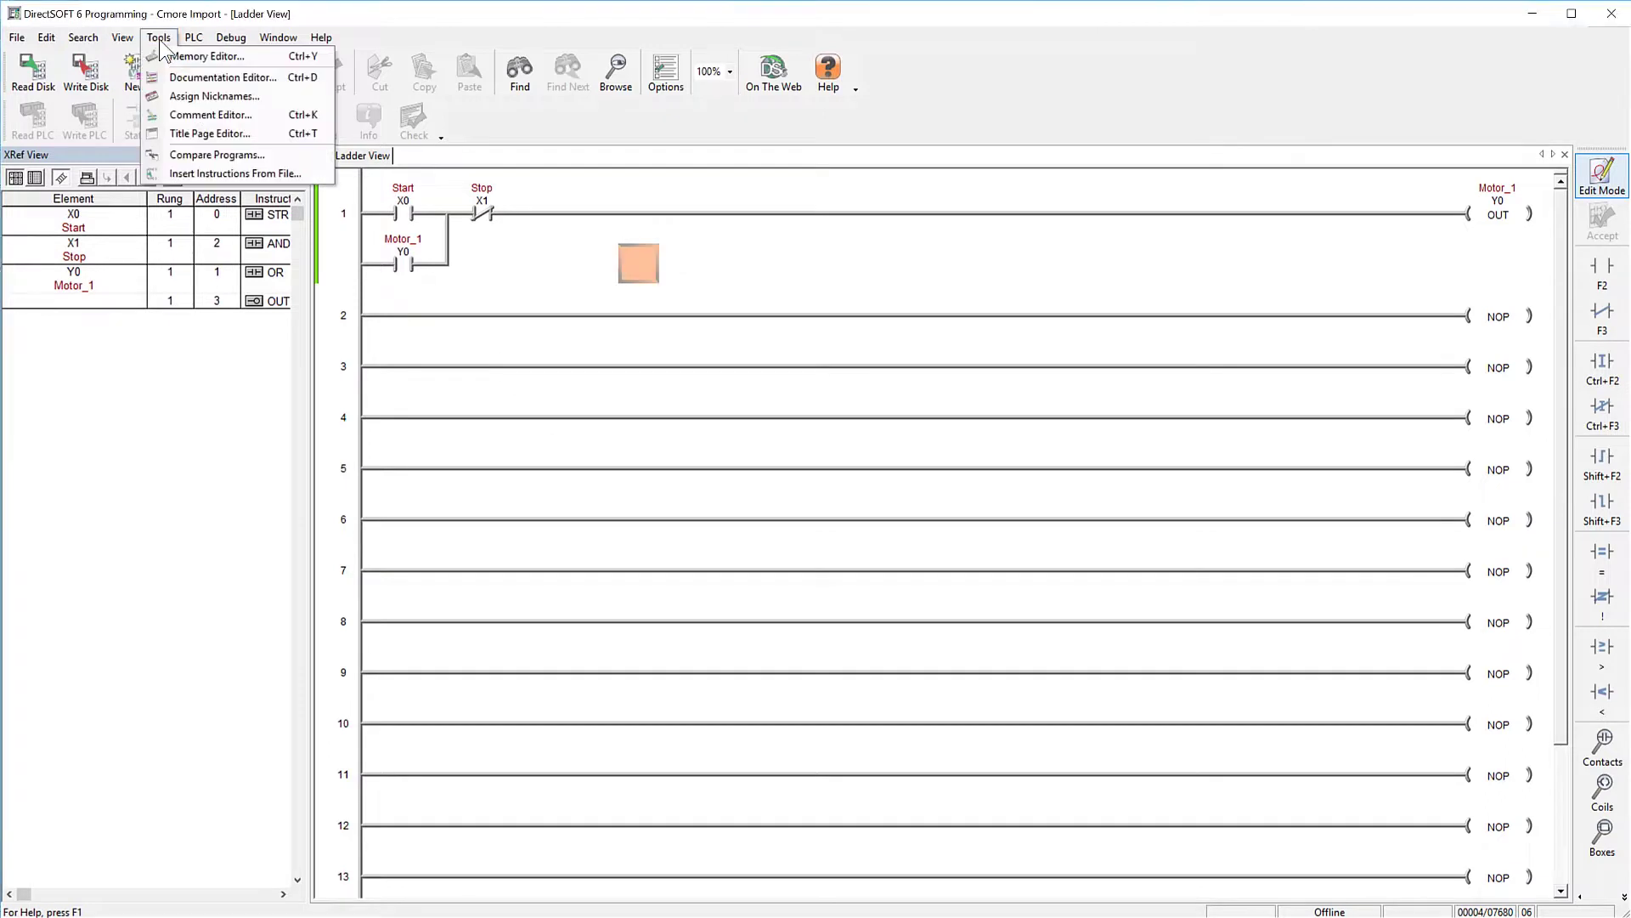
pyautogui.click(223, 78)
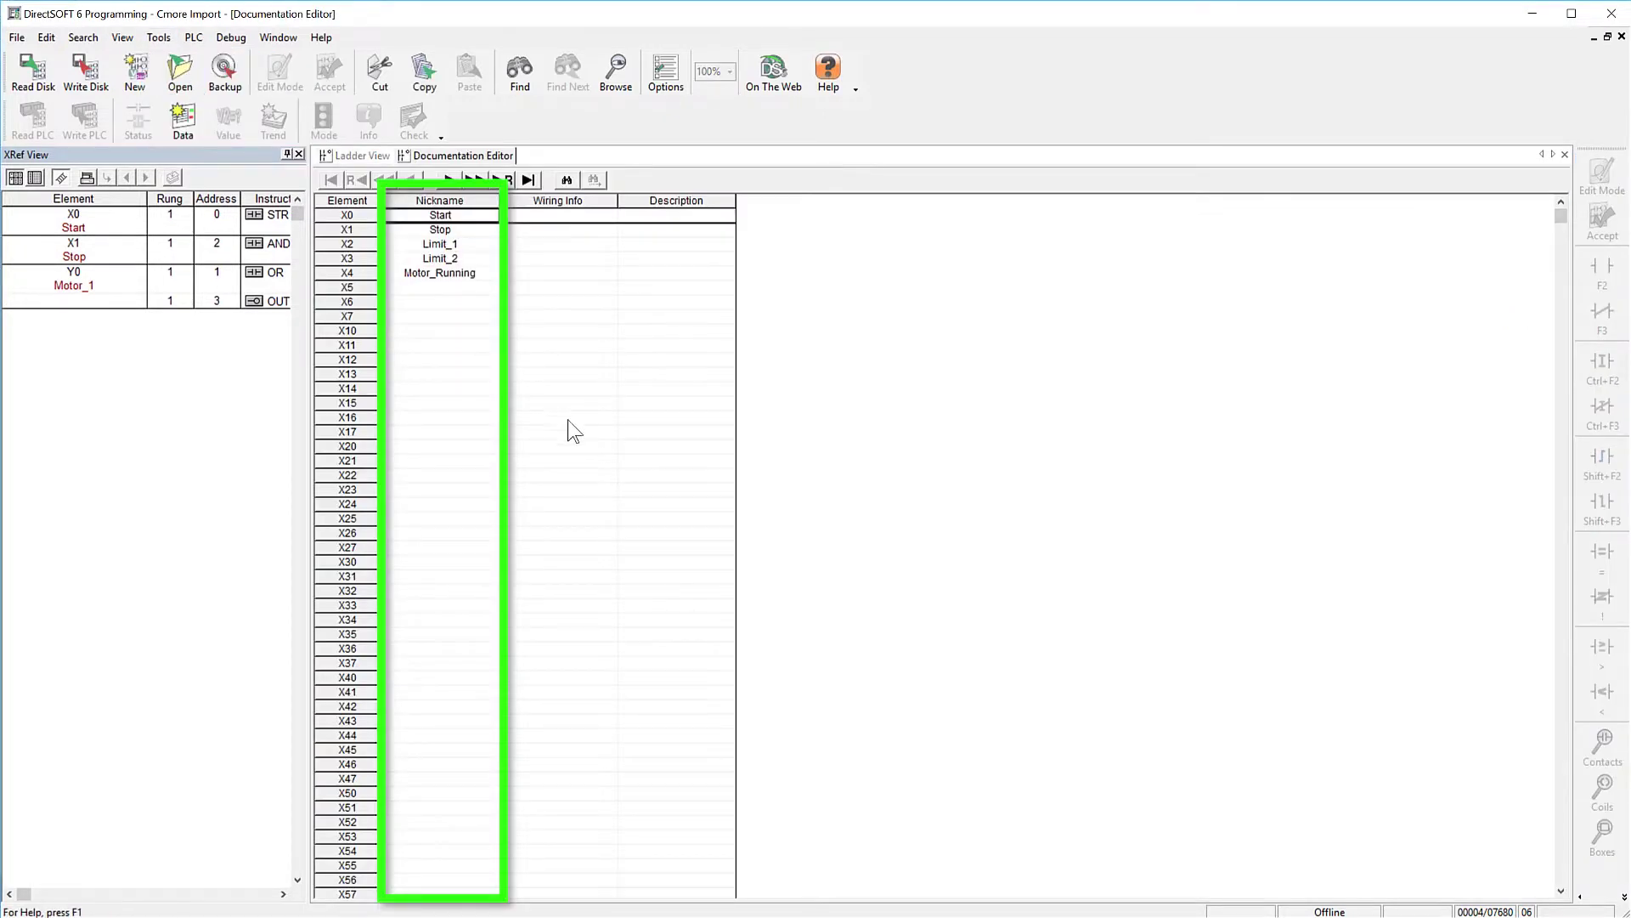
pyautogui.click(509, 184)
pyautogui.click(509, 184)
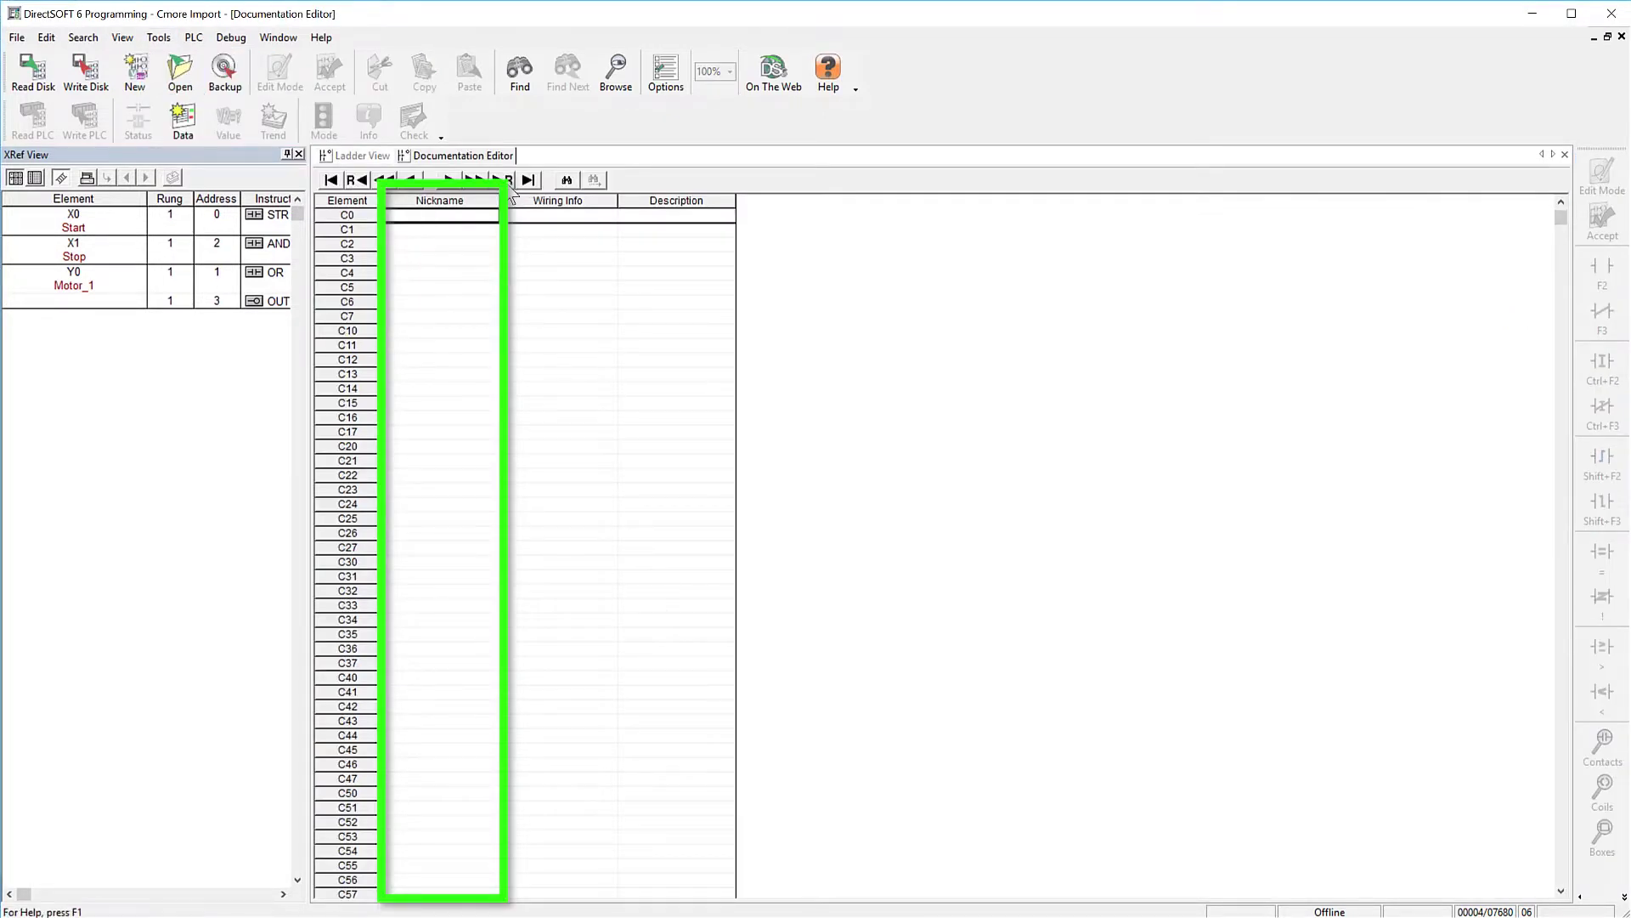
pyautogui.click(510, 184)
pyautogui.click(509, 181)
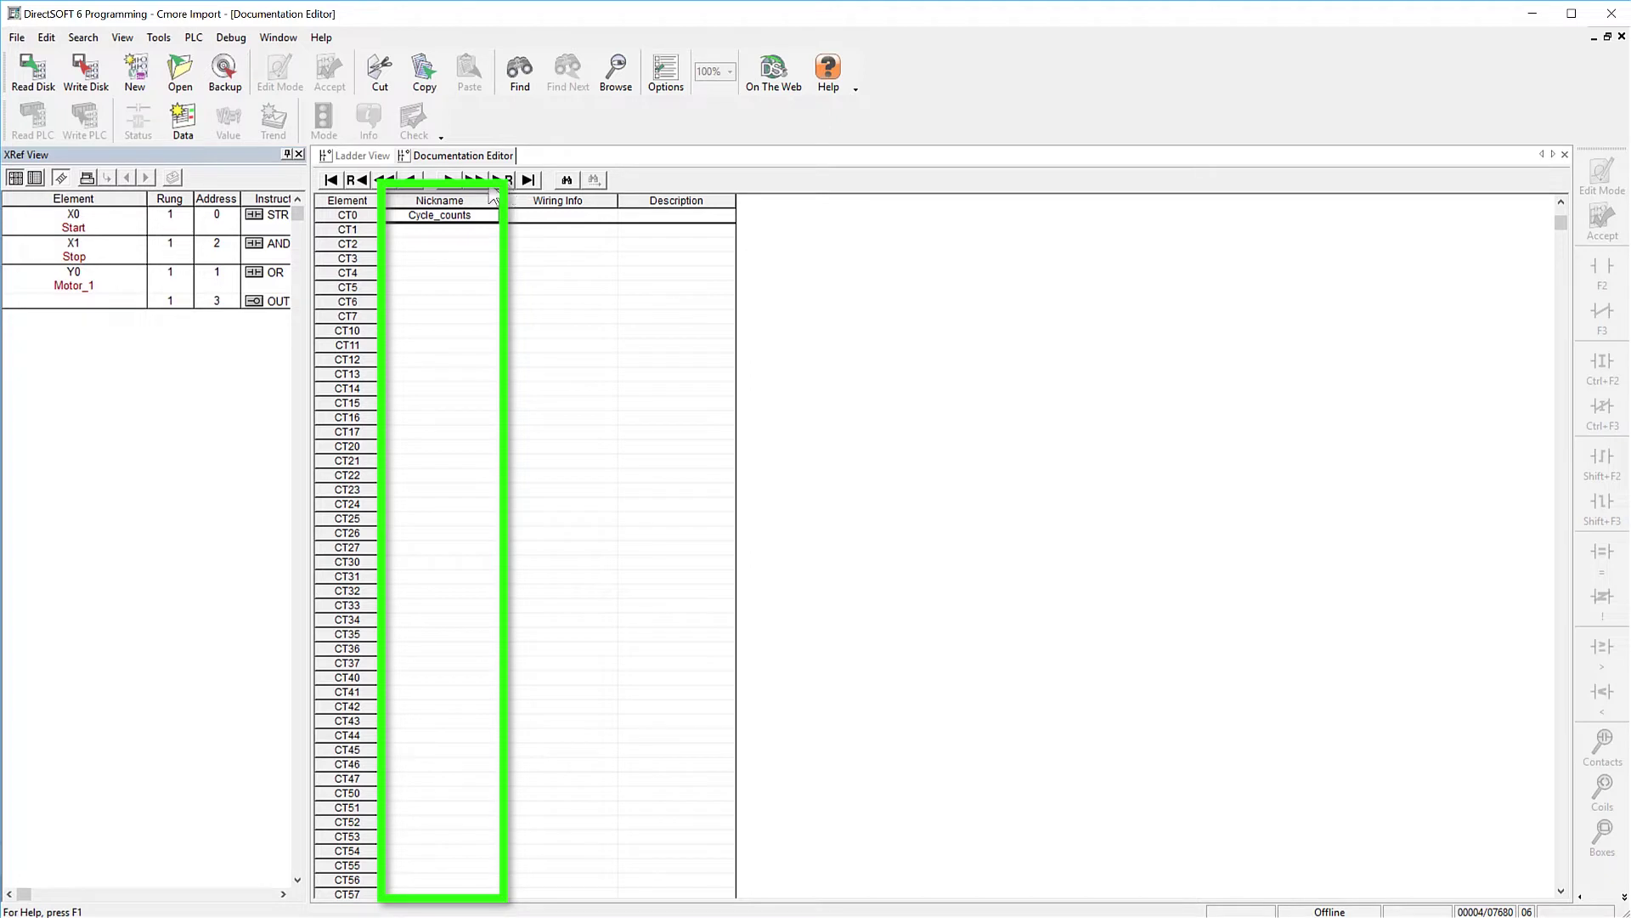
pyautogui.click(364, 181)
pyautogui.click(364, 182)
pyautogui.click(363, 182)
pyautogui.click(365, 184)
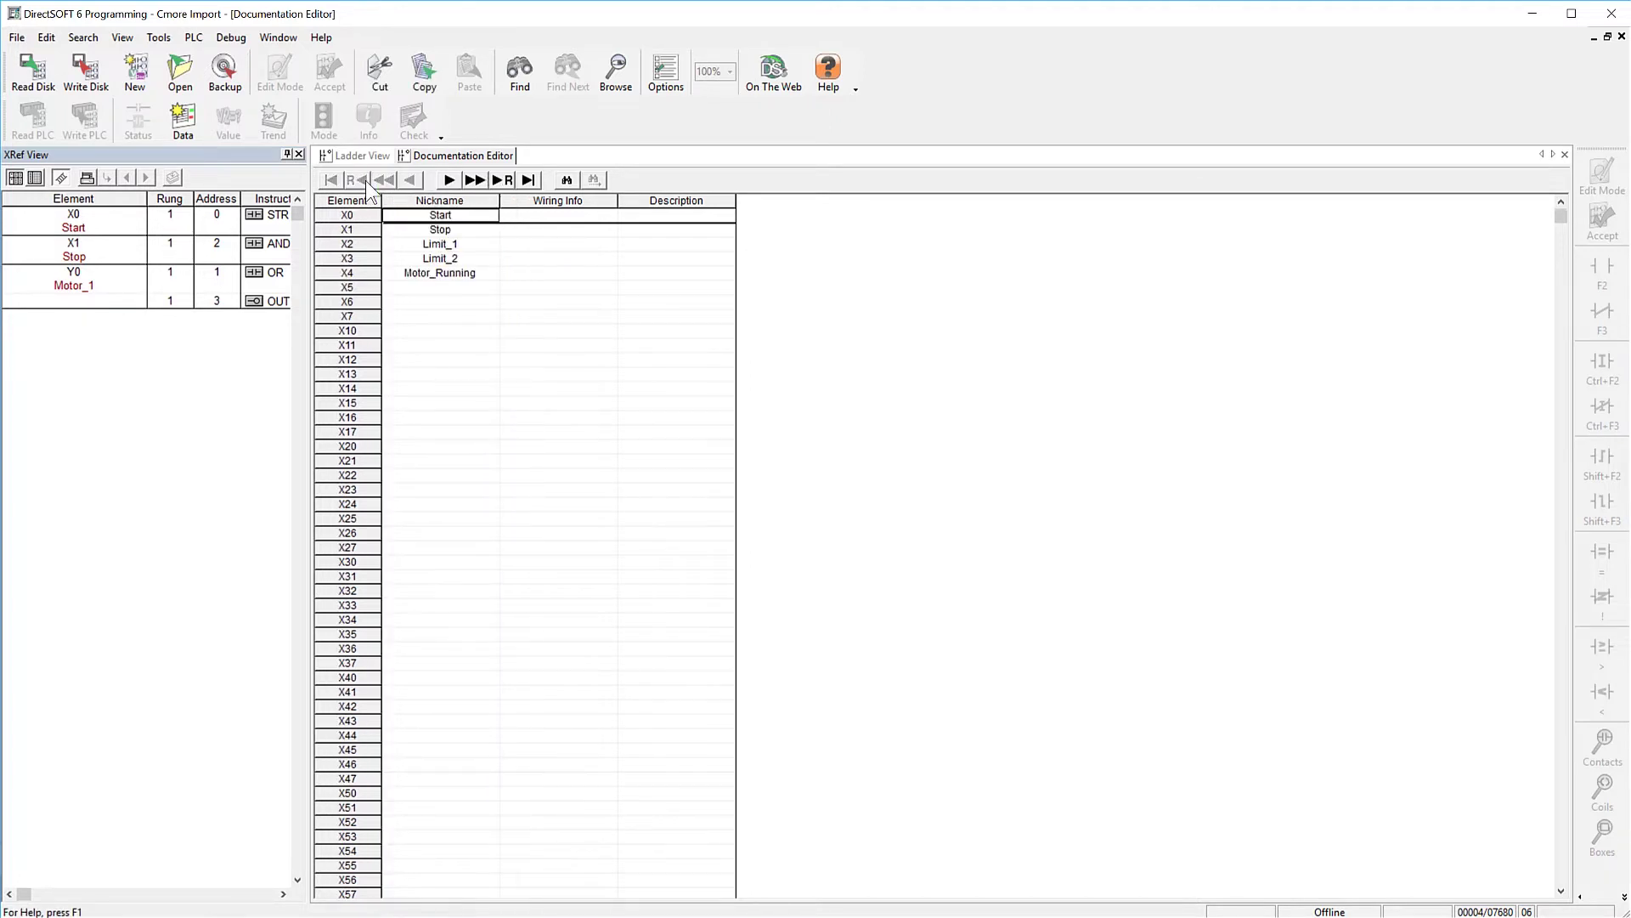
# Export the element documentation in C-more format to the Desktop as Cmore Import.
pyautogui.click(613, 314)
pyautogui.click(16, 37)
pyautogui.moveTo(77, 221)
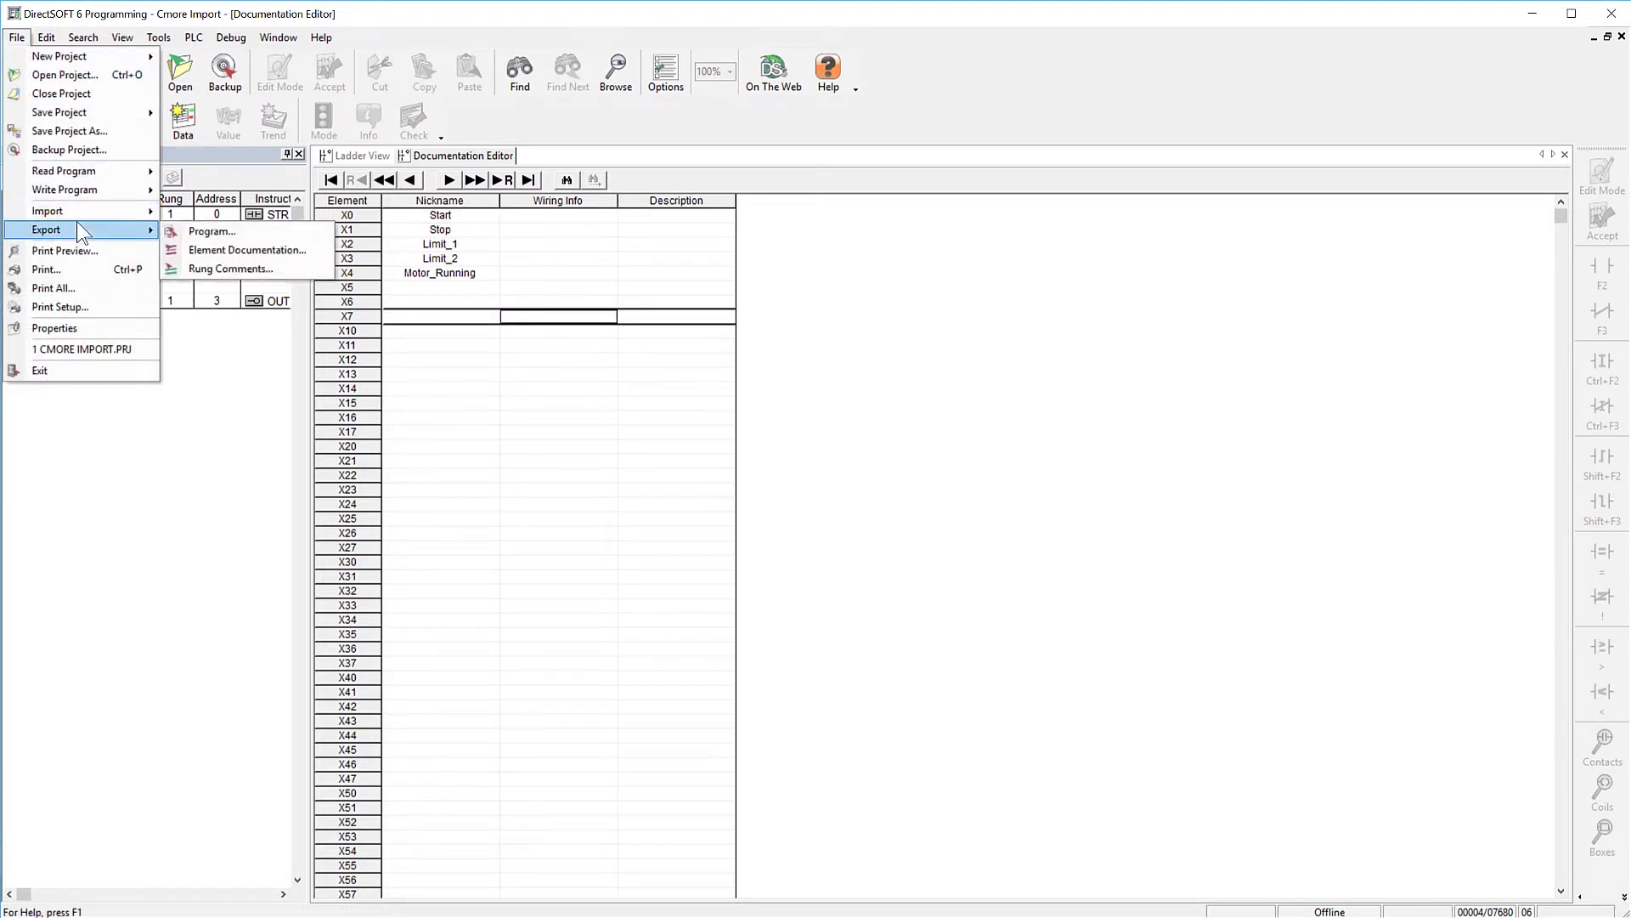
pyautogui.click(221, 248)
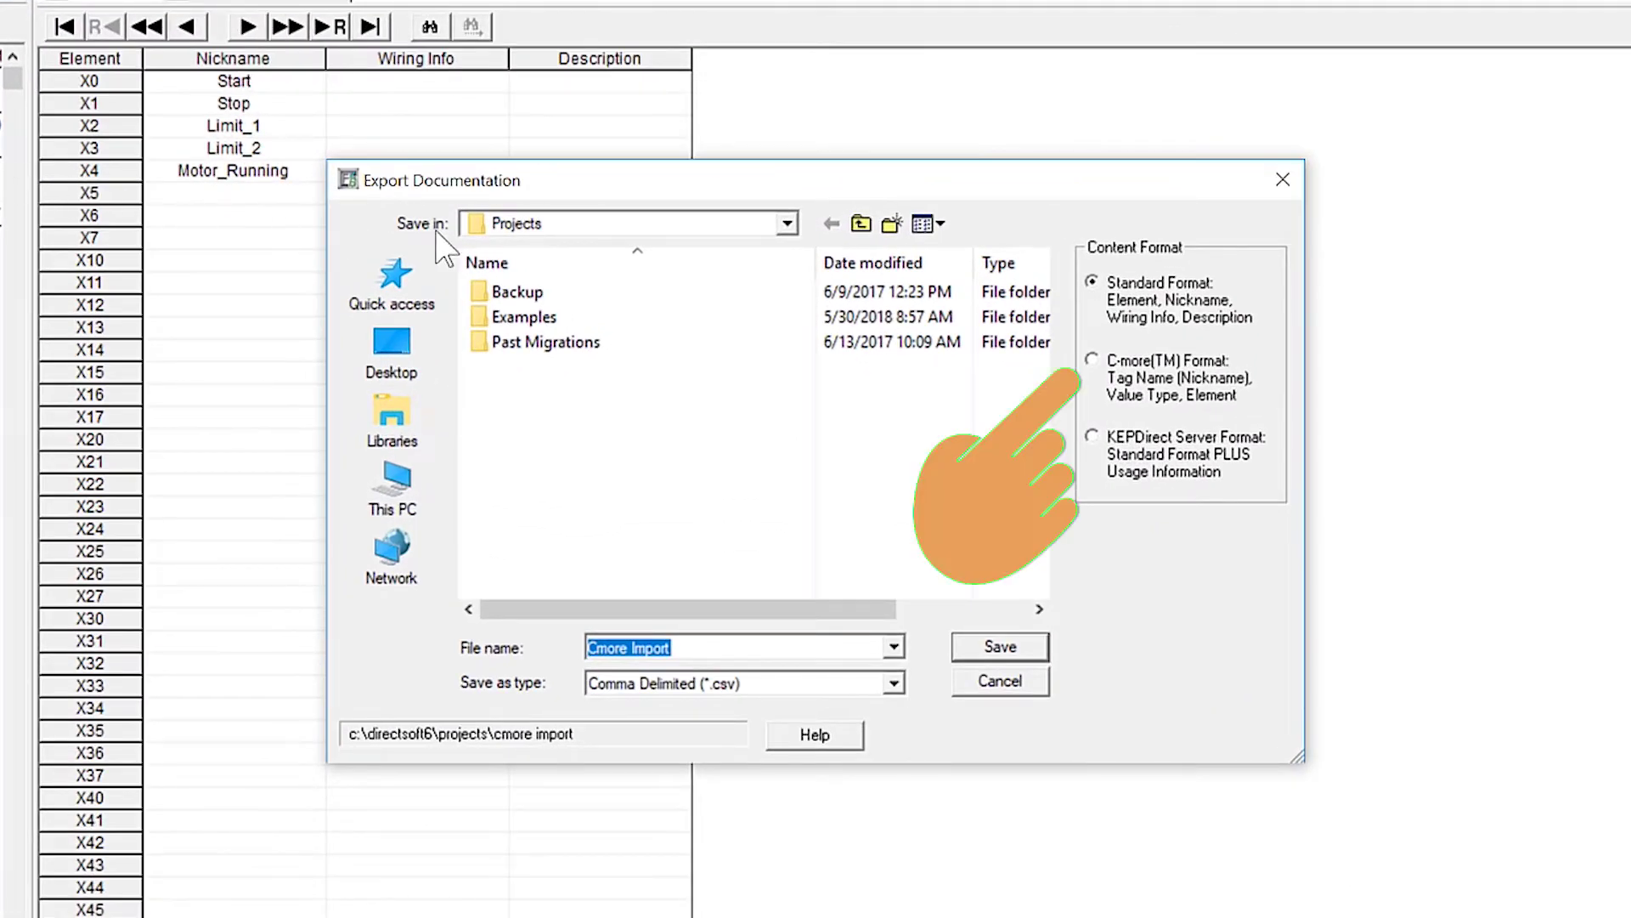
pyautogui.click(1098, 359)
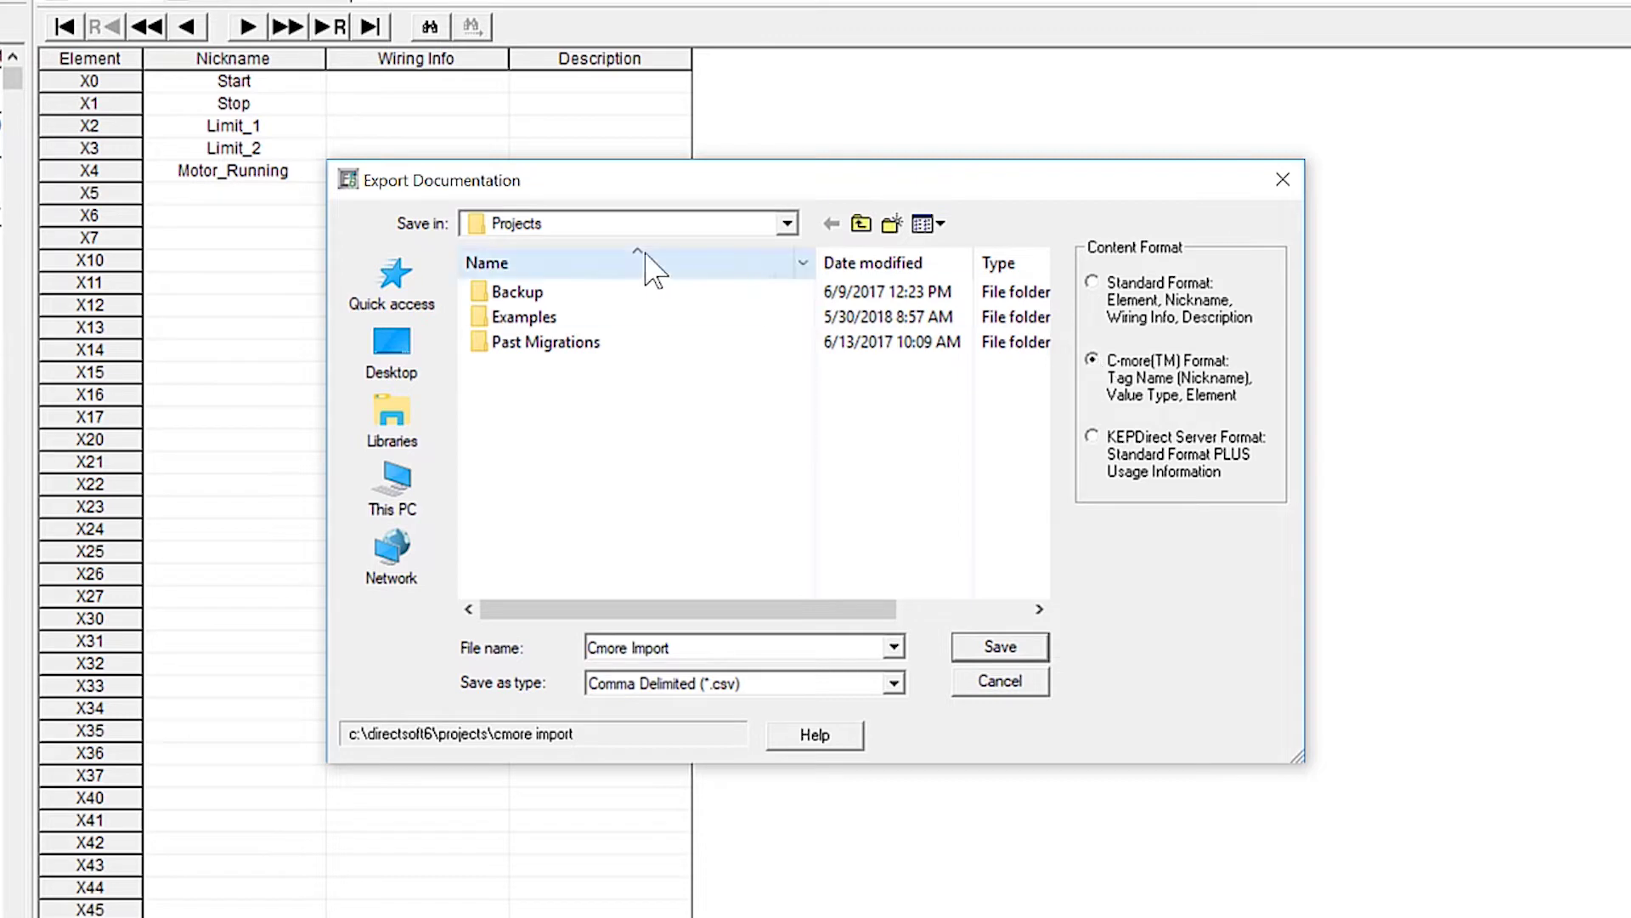
pyautogui.click(394, 352)
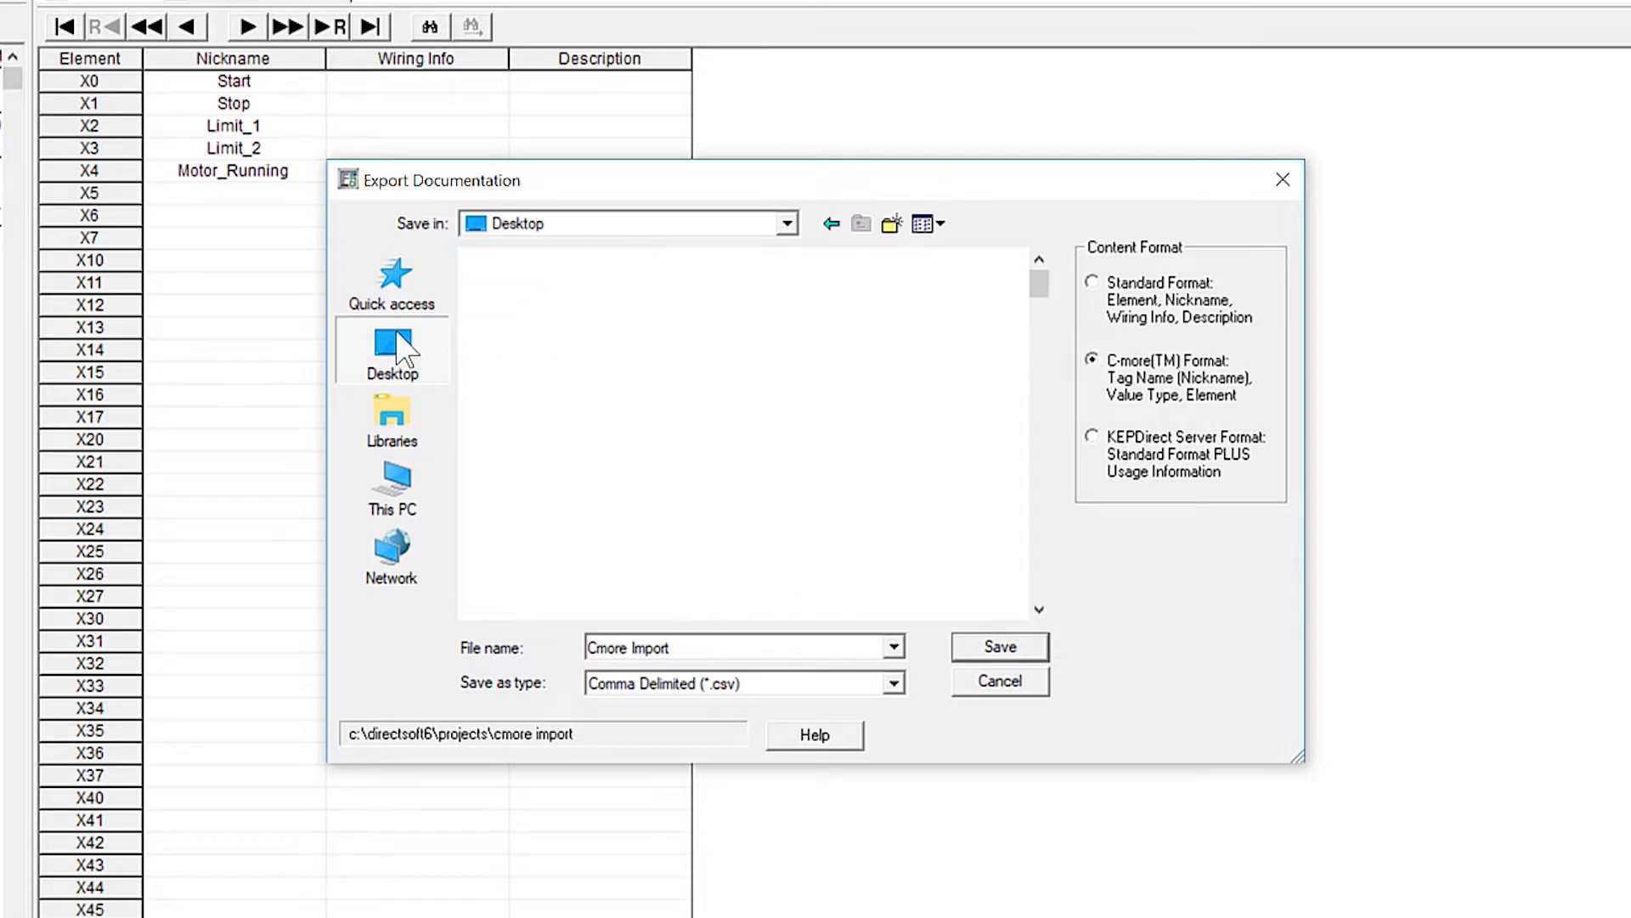
pyautogui.click(1001, 647)
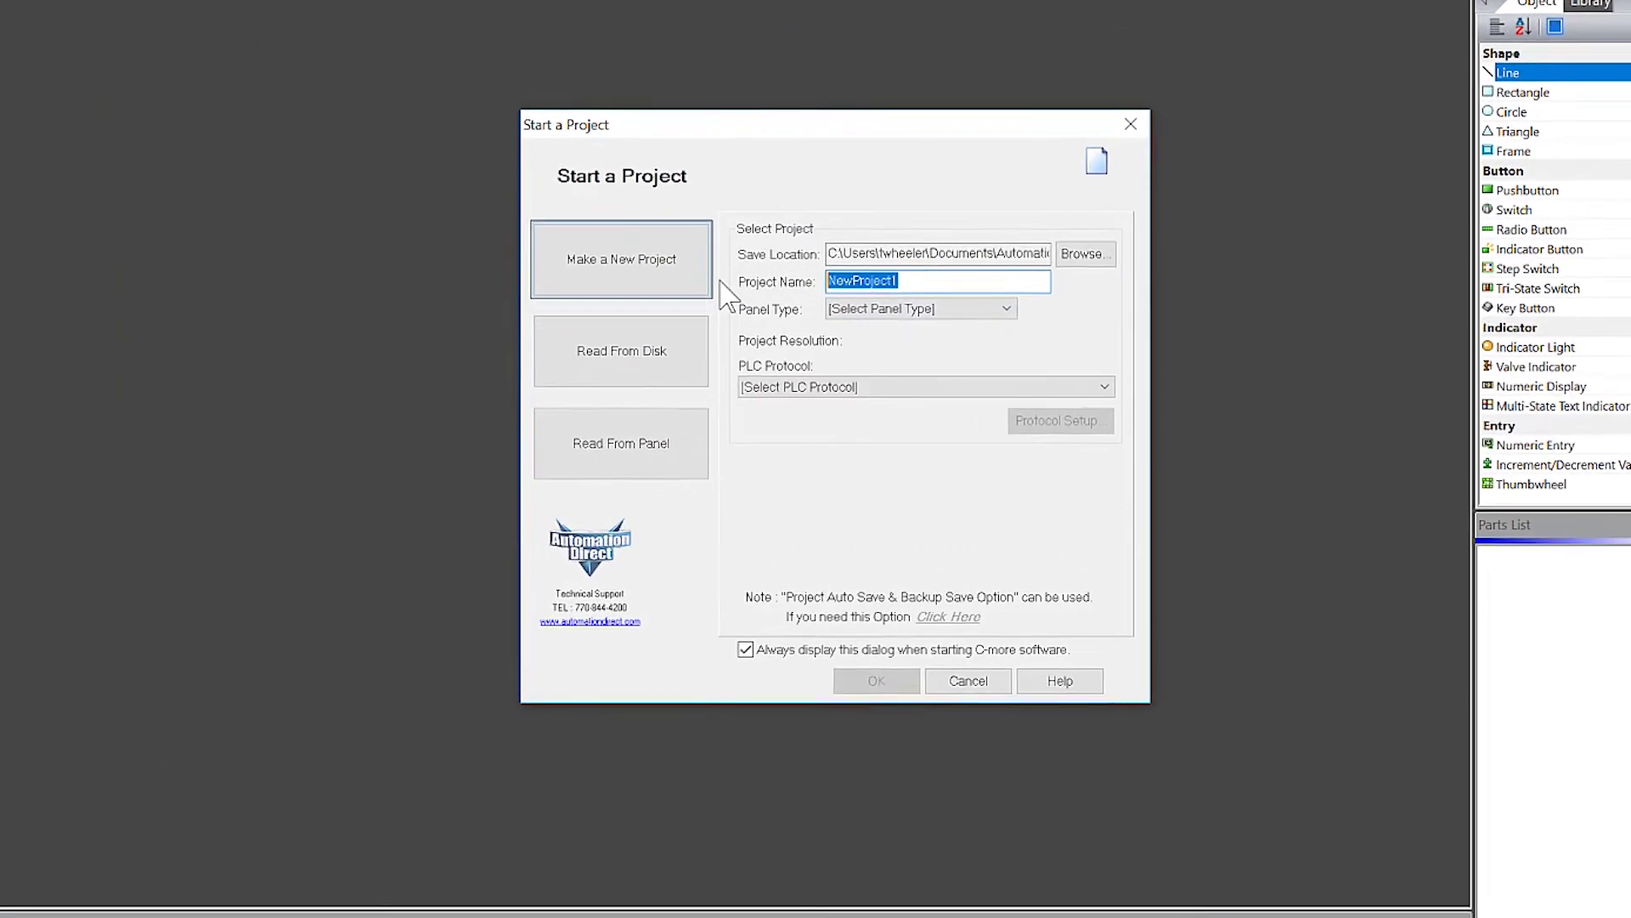
# Enter project name DL_IMPORT, pick panel EA9-T10WCL and AutomationDirect ECOM Ethernet protocol.
pyautogui.write('DL')
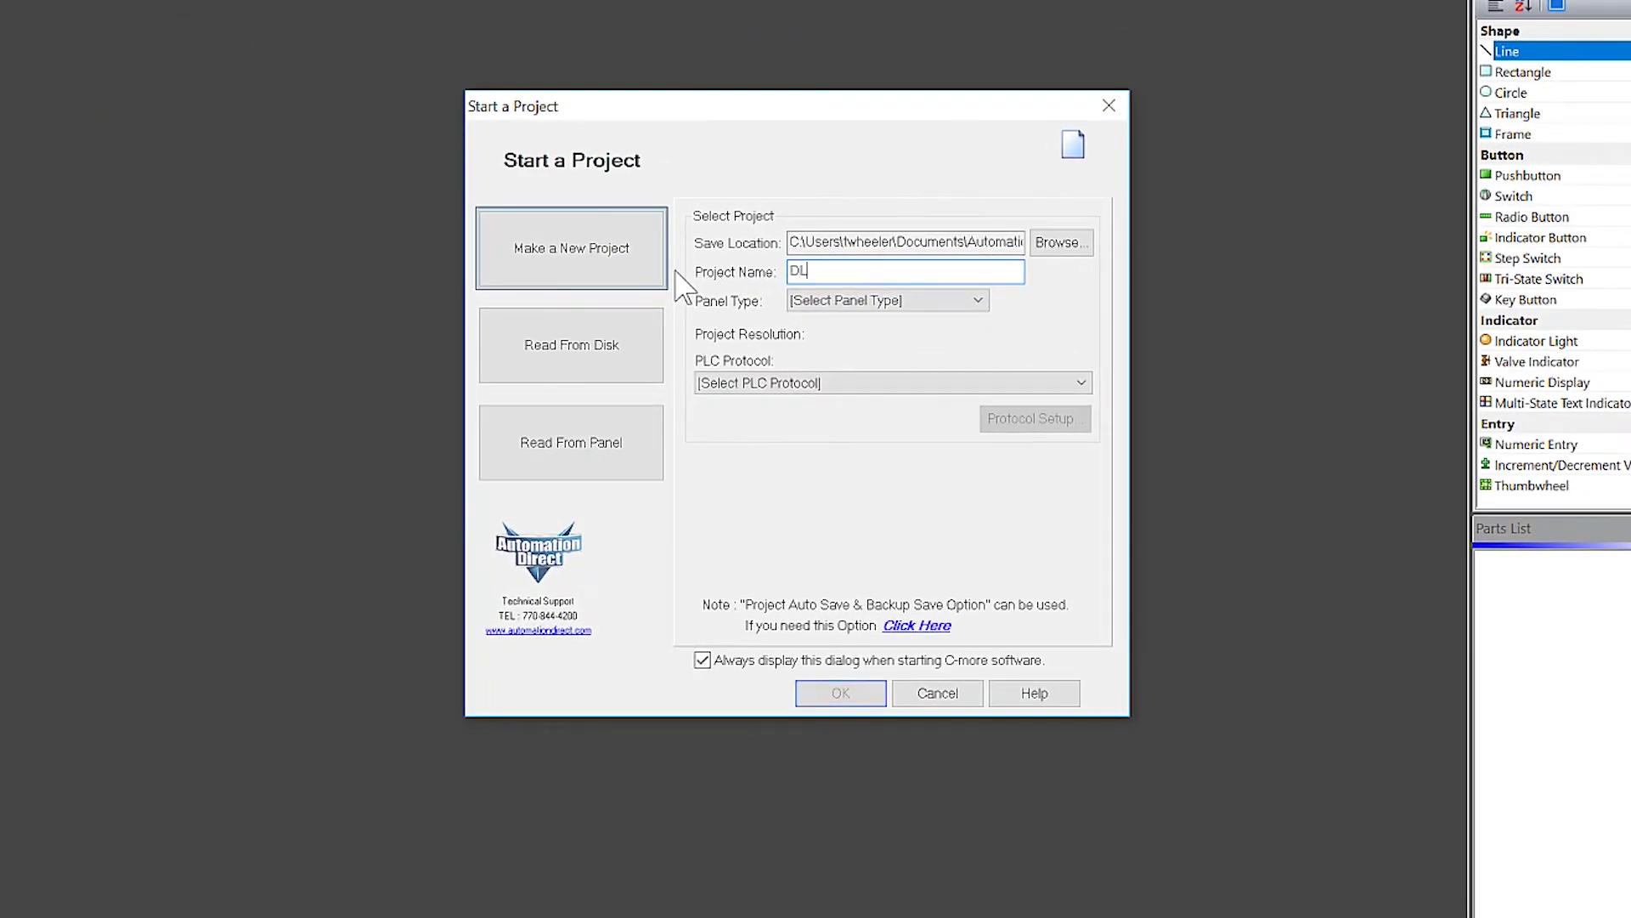
pyautogui.write('_IMPORT')
pyautogui.click(969, 302)
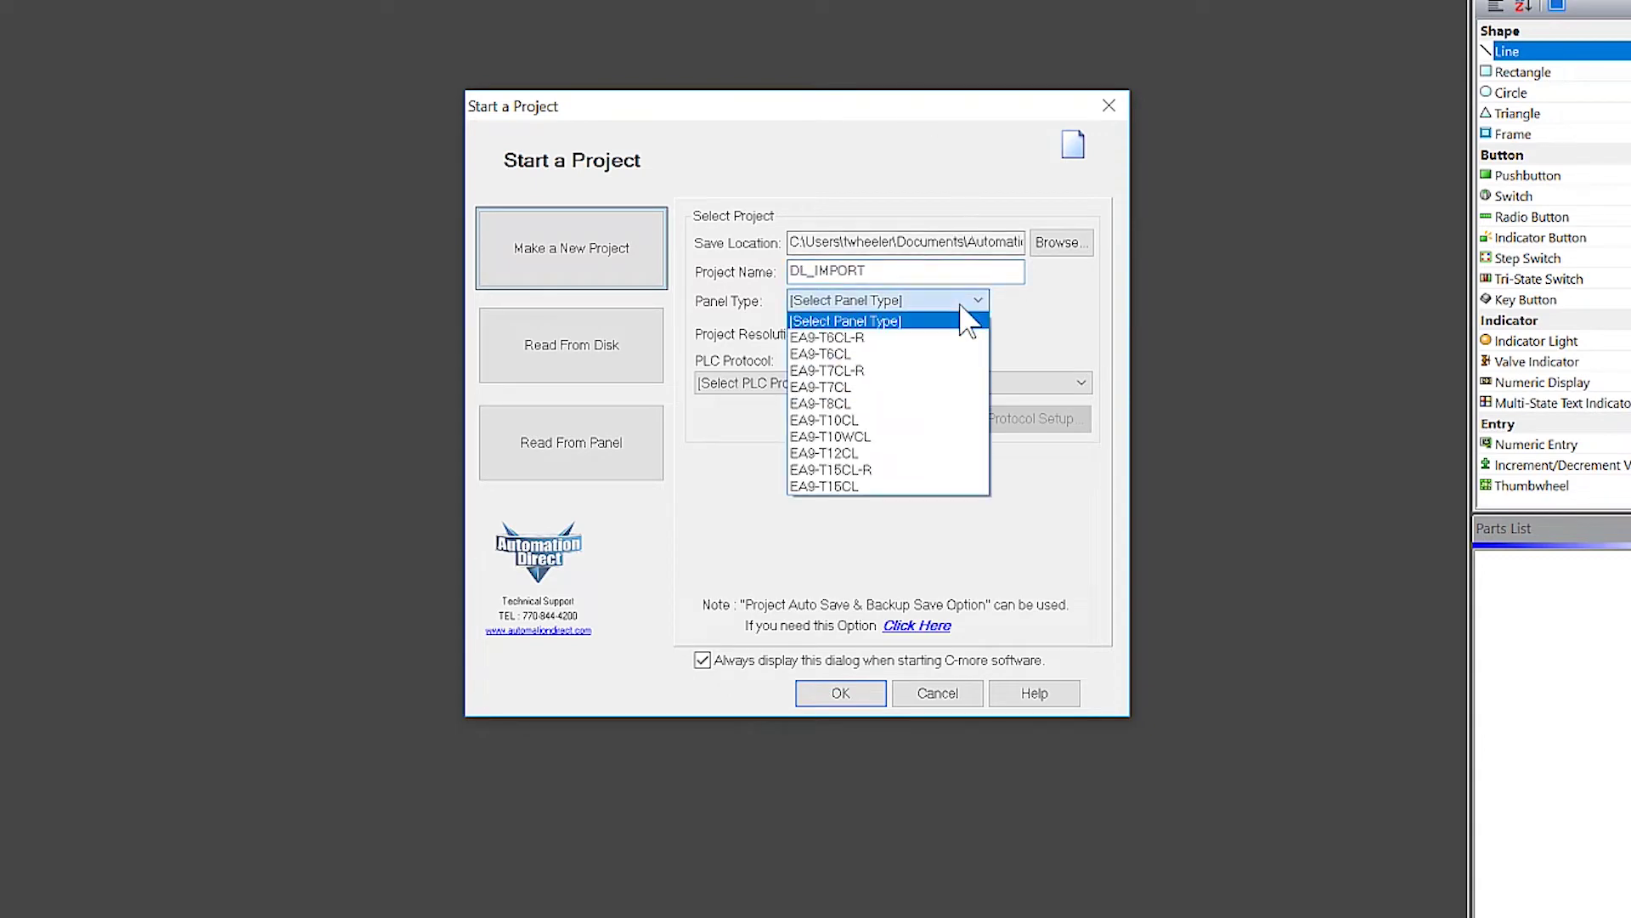
pyautogui.click(941, 438)
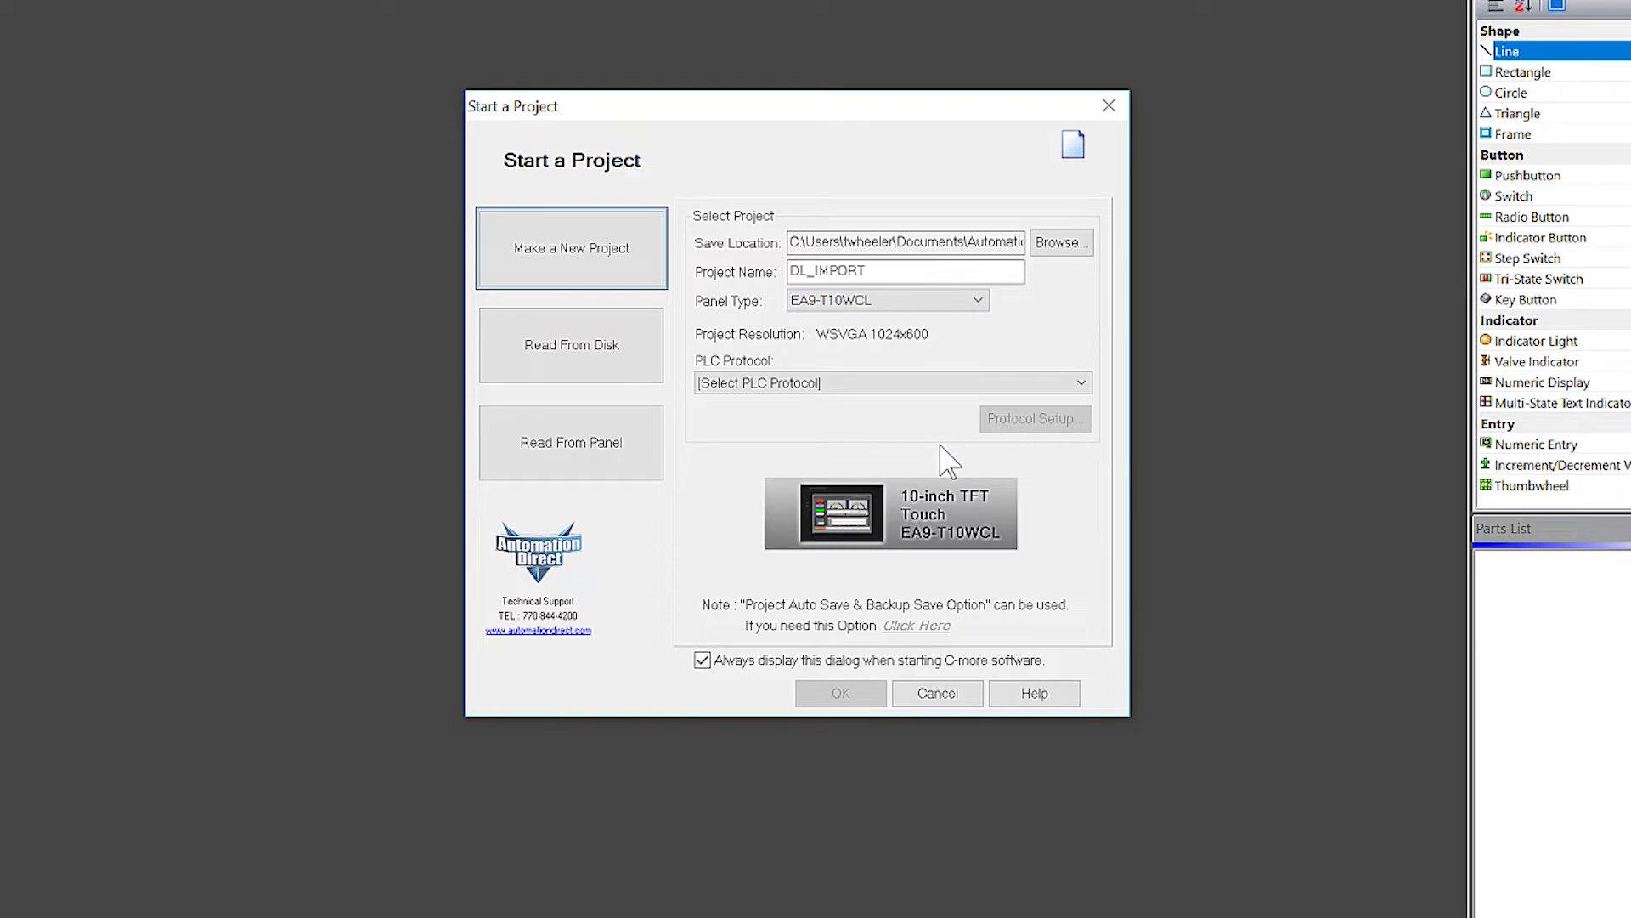
pyautogui.click(1082, 384)
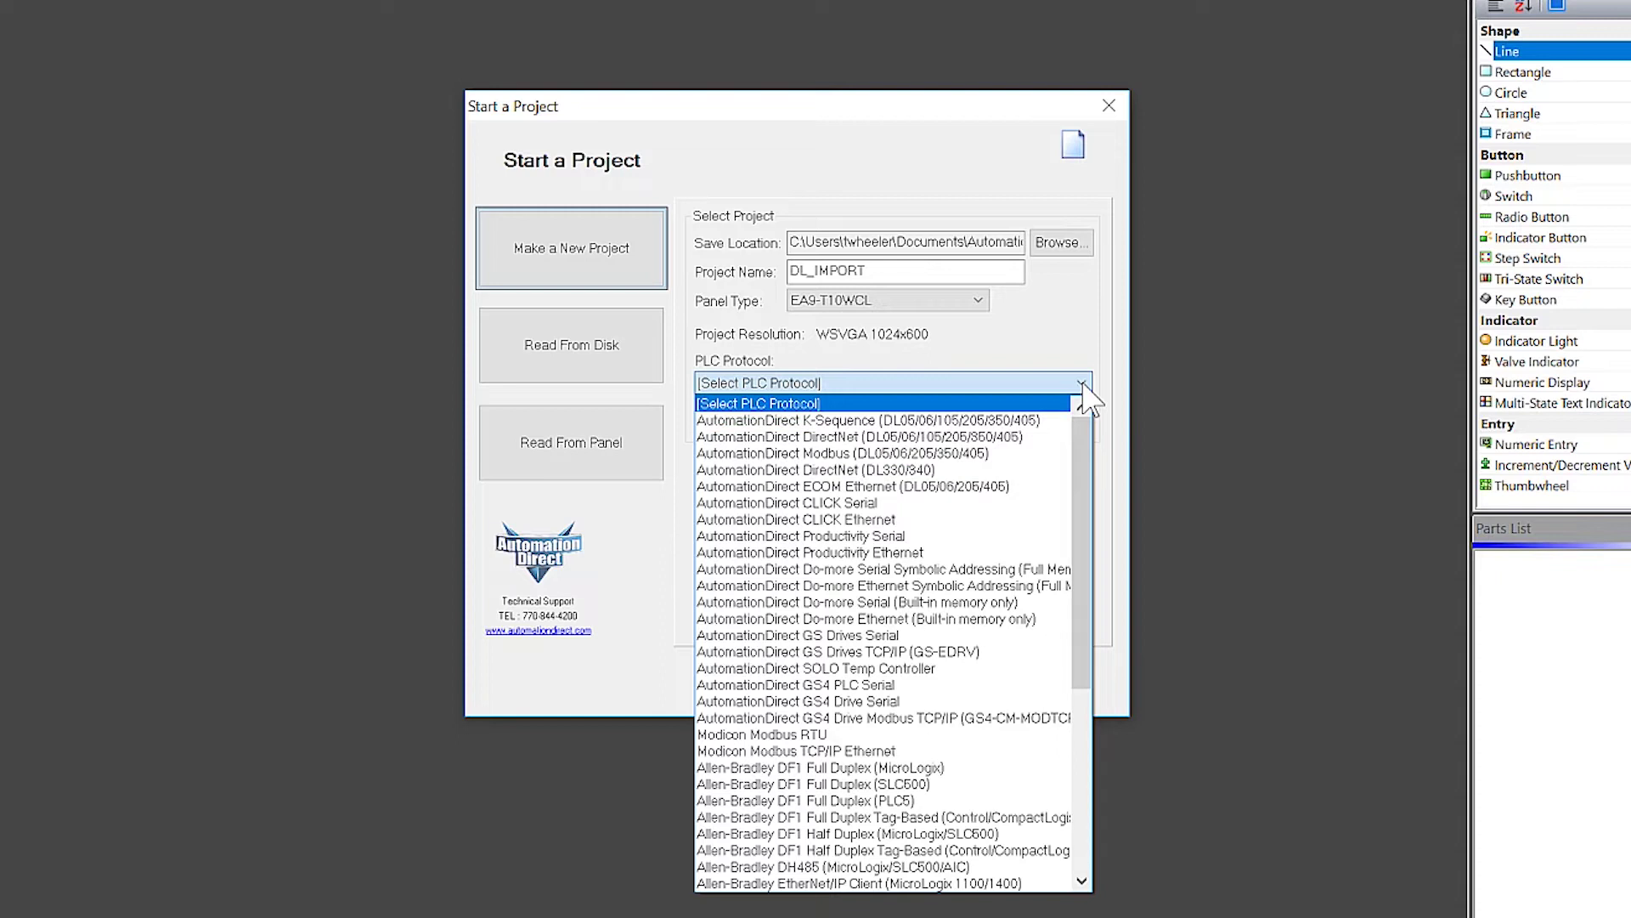
pyautogui.click(1030, 501)
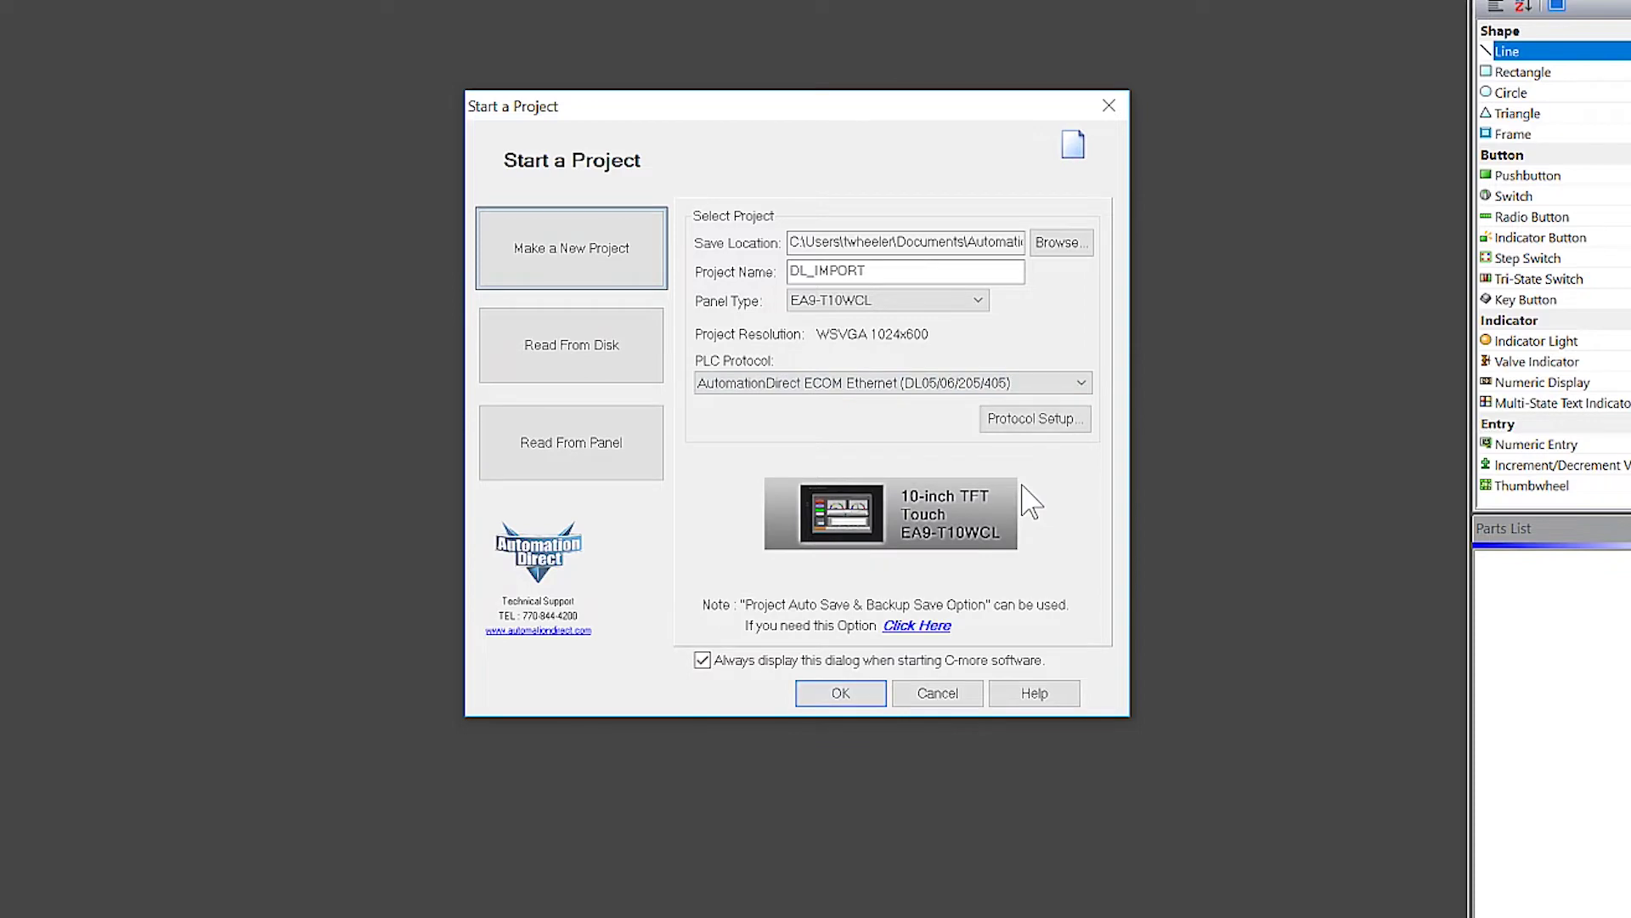
# Set the protocol's module name to DL_ECOM and PLC IP address to 192.168.2.25.
pyautogui.click(1031, 420)
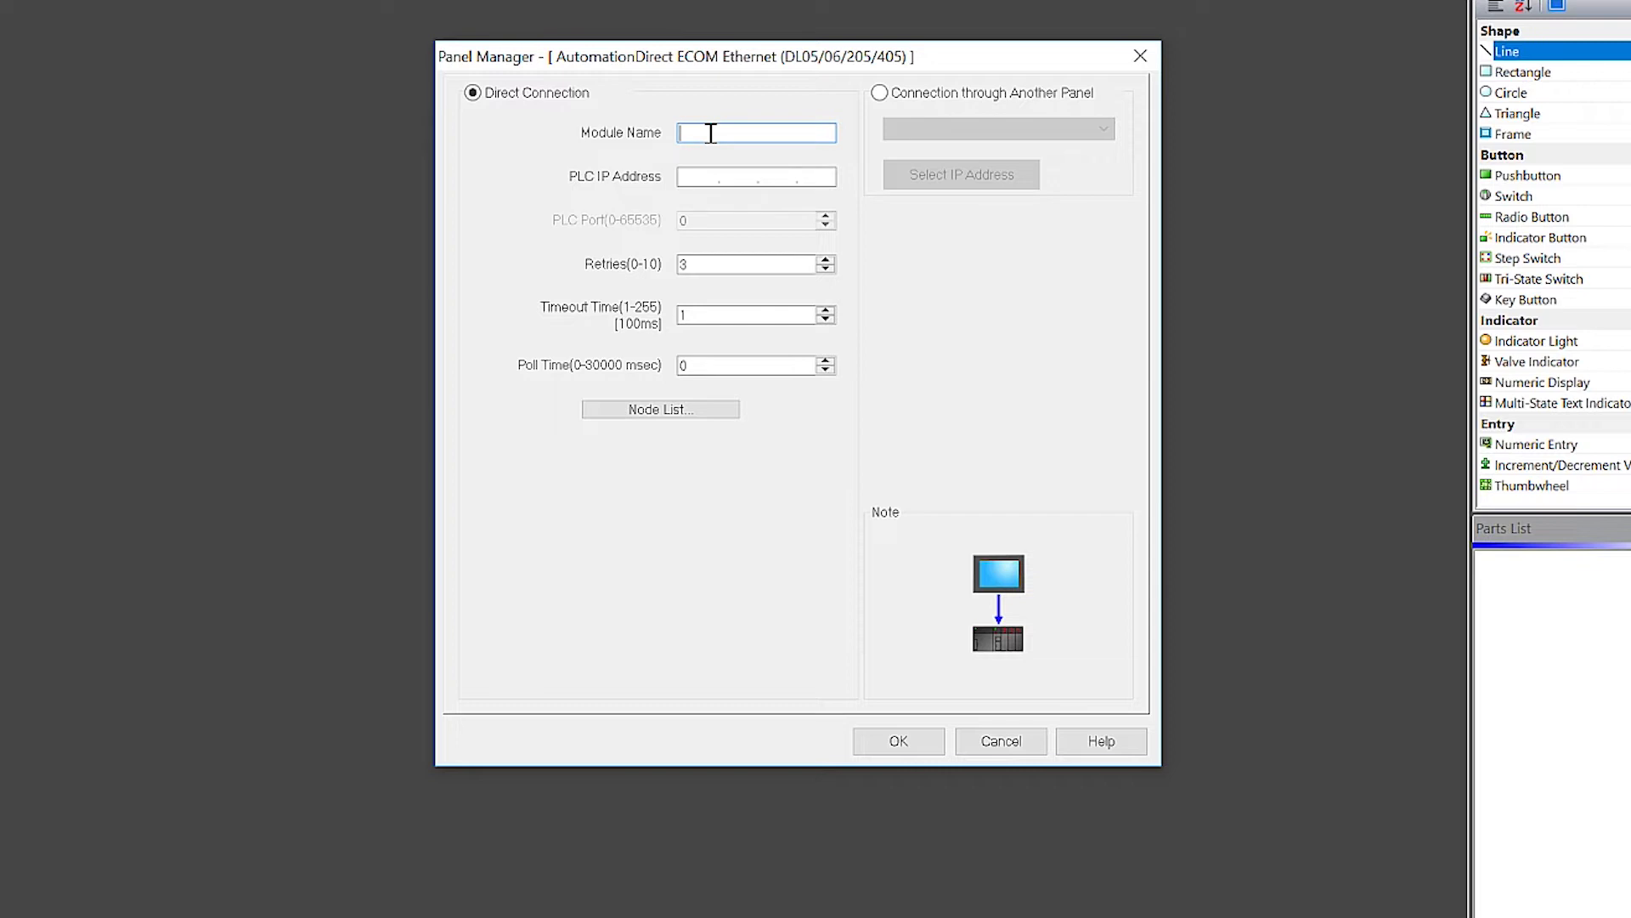
pyautogui.write('DL_ECOM')
pyautogui.press('Tab')
pyautogui.click(692, 175)
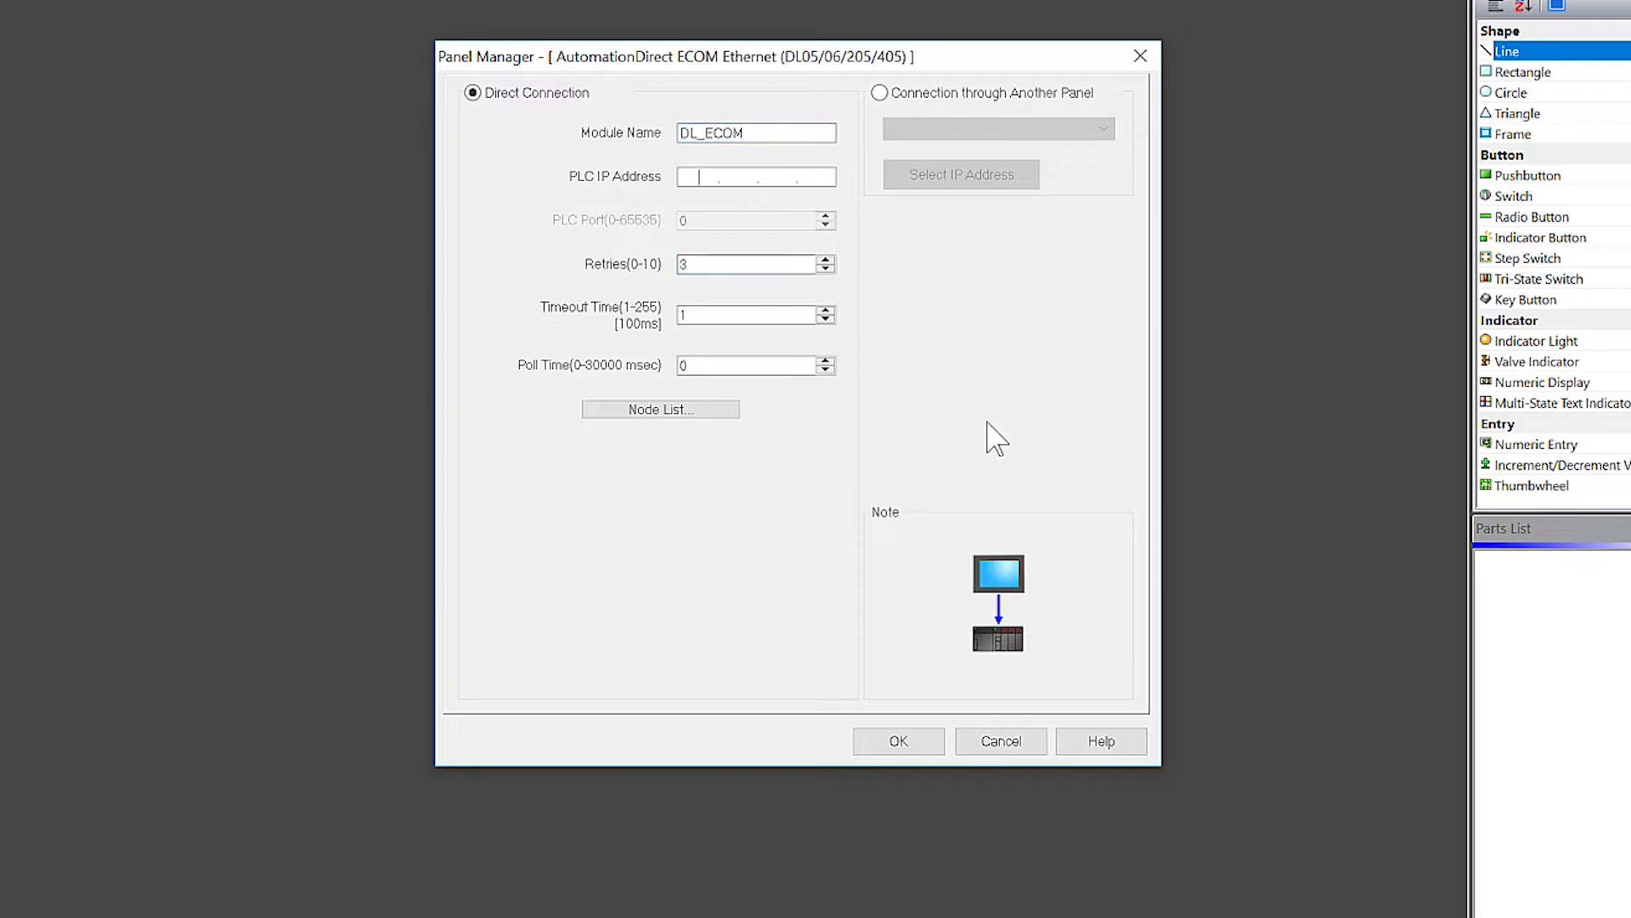
pyautogui.write('192.168.2.25')
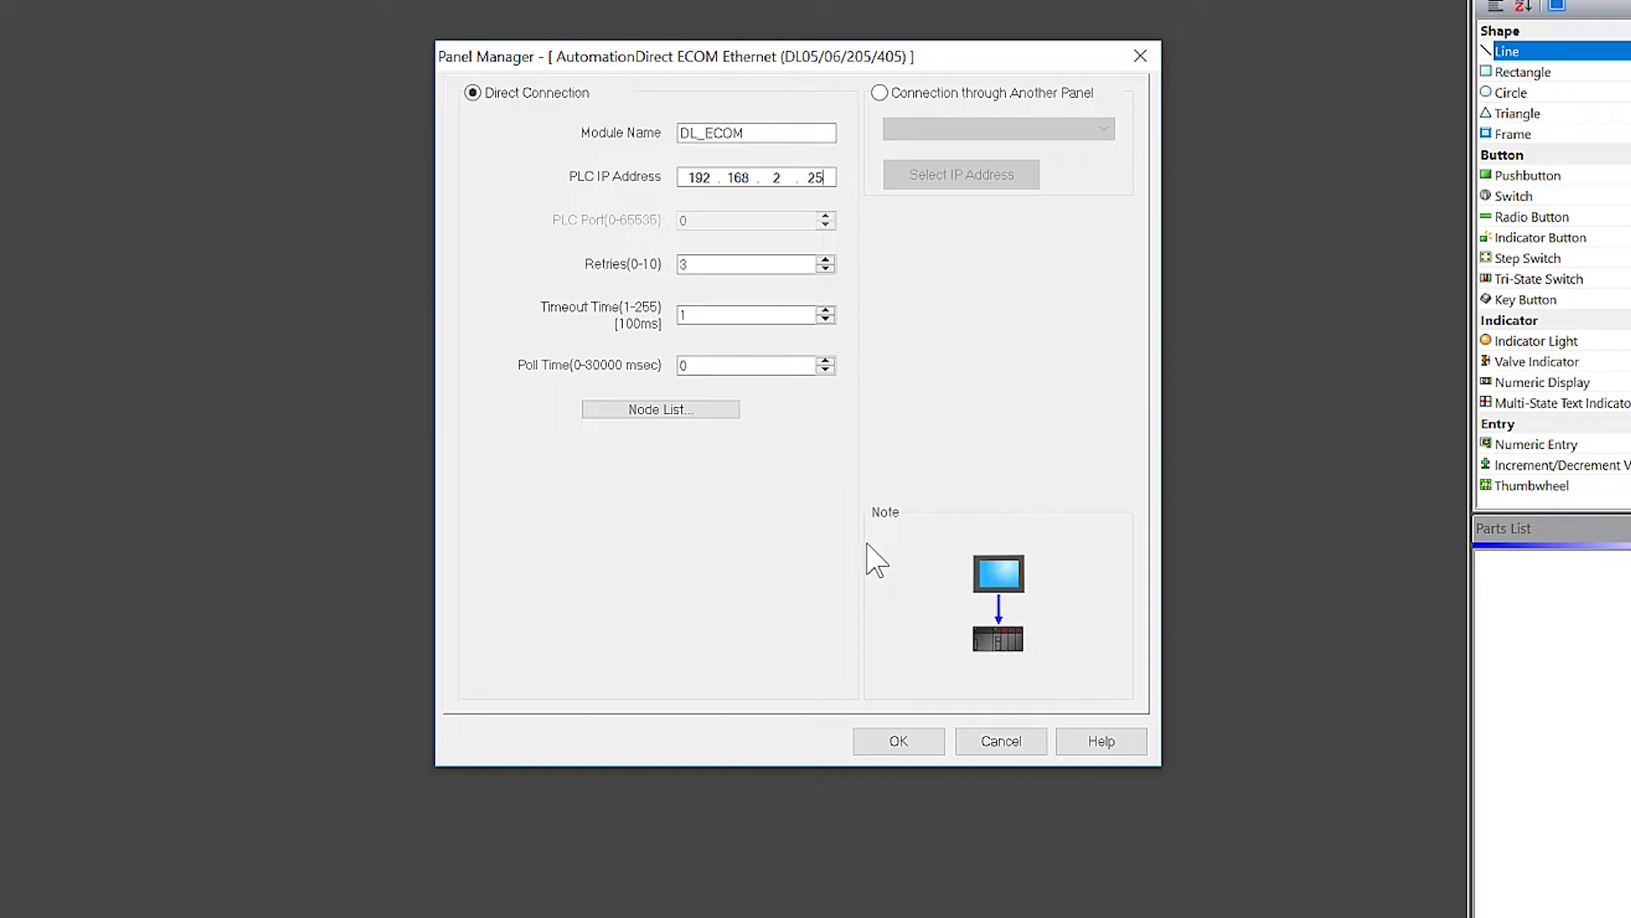
pyautogui.click(899, 744)
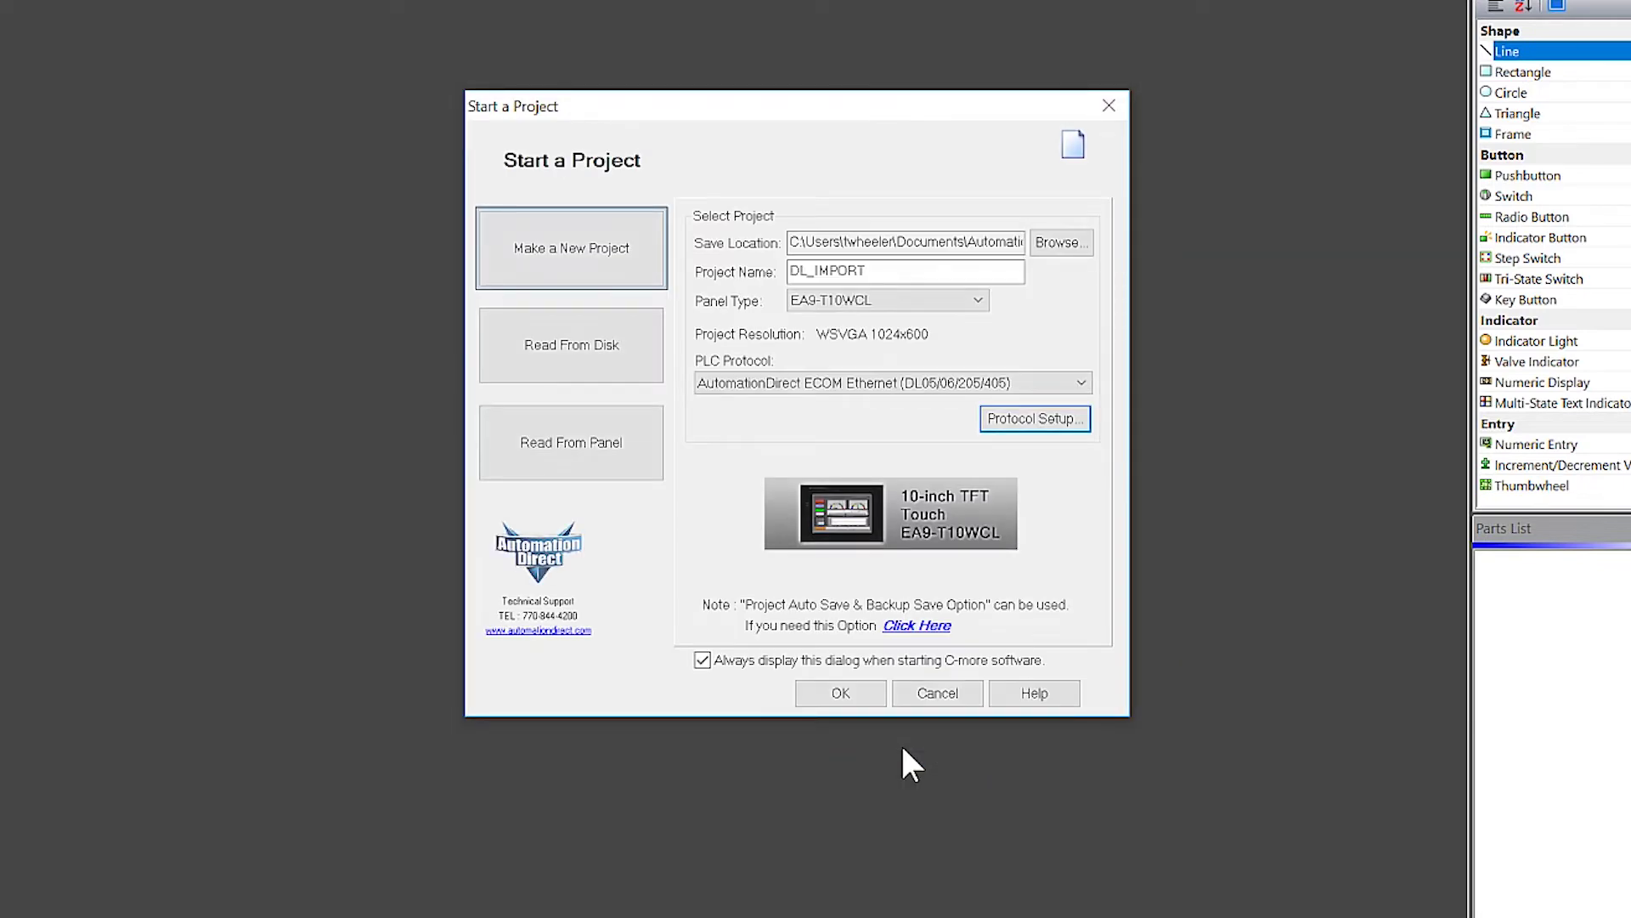
# Create the DL_IMPORT project and open its Tag Name Database from the Function tree.
pyautogui.click(850, 700)
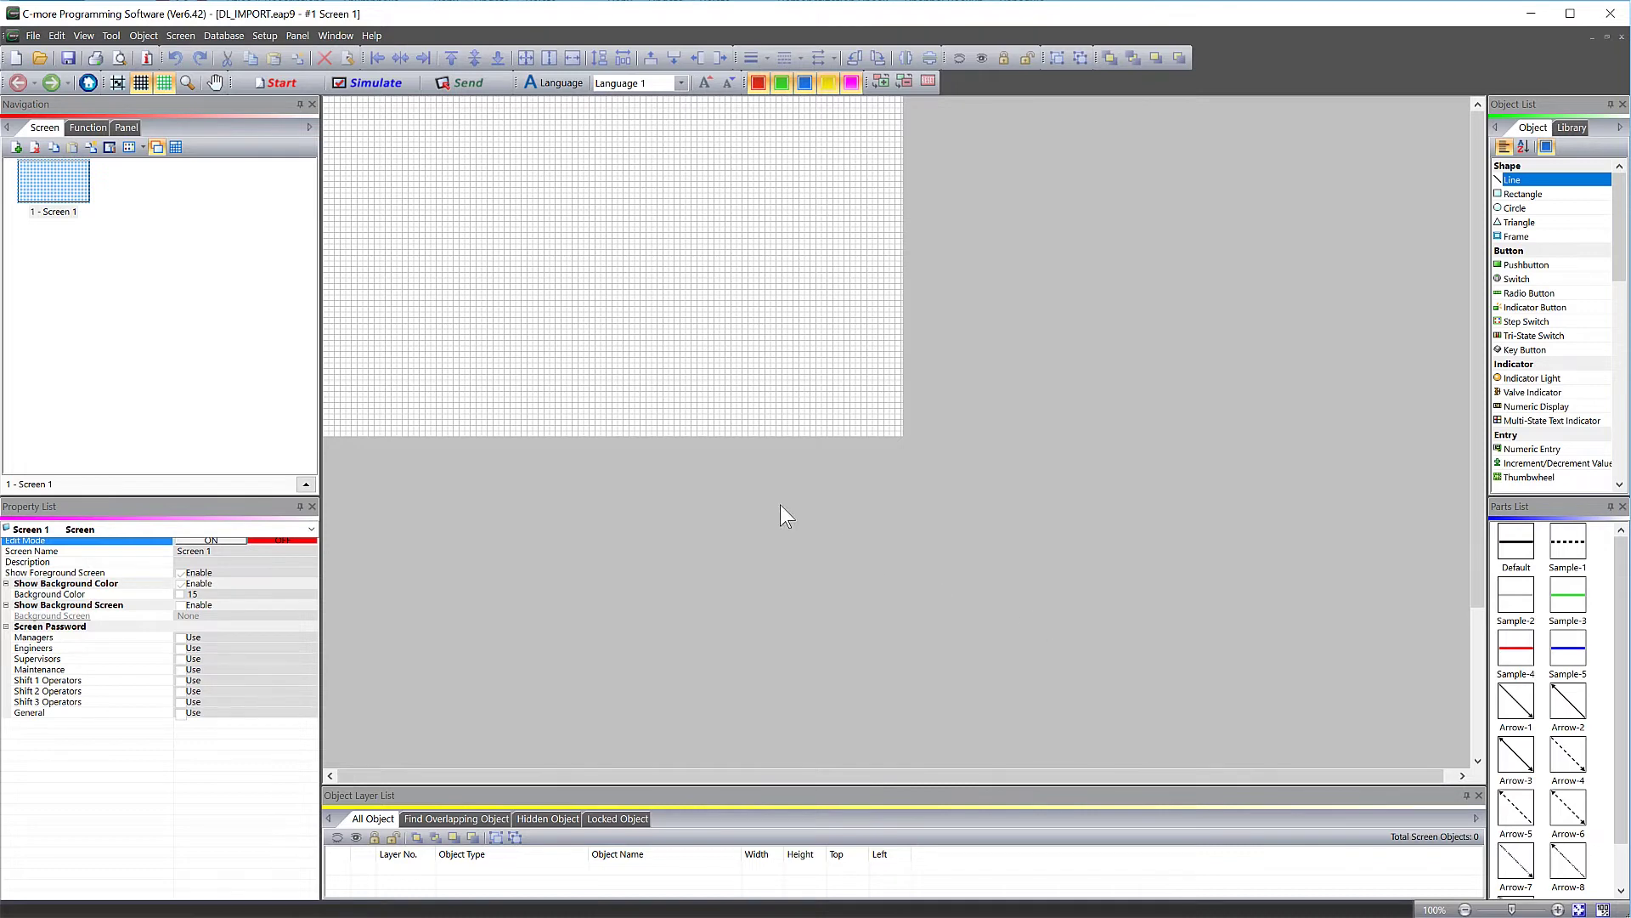
pyautogui.click(33, 37)
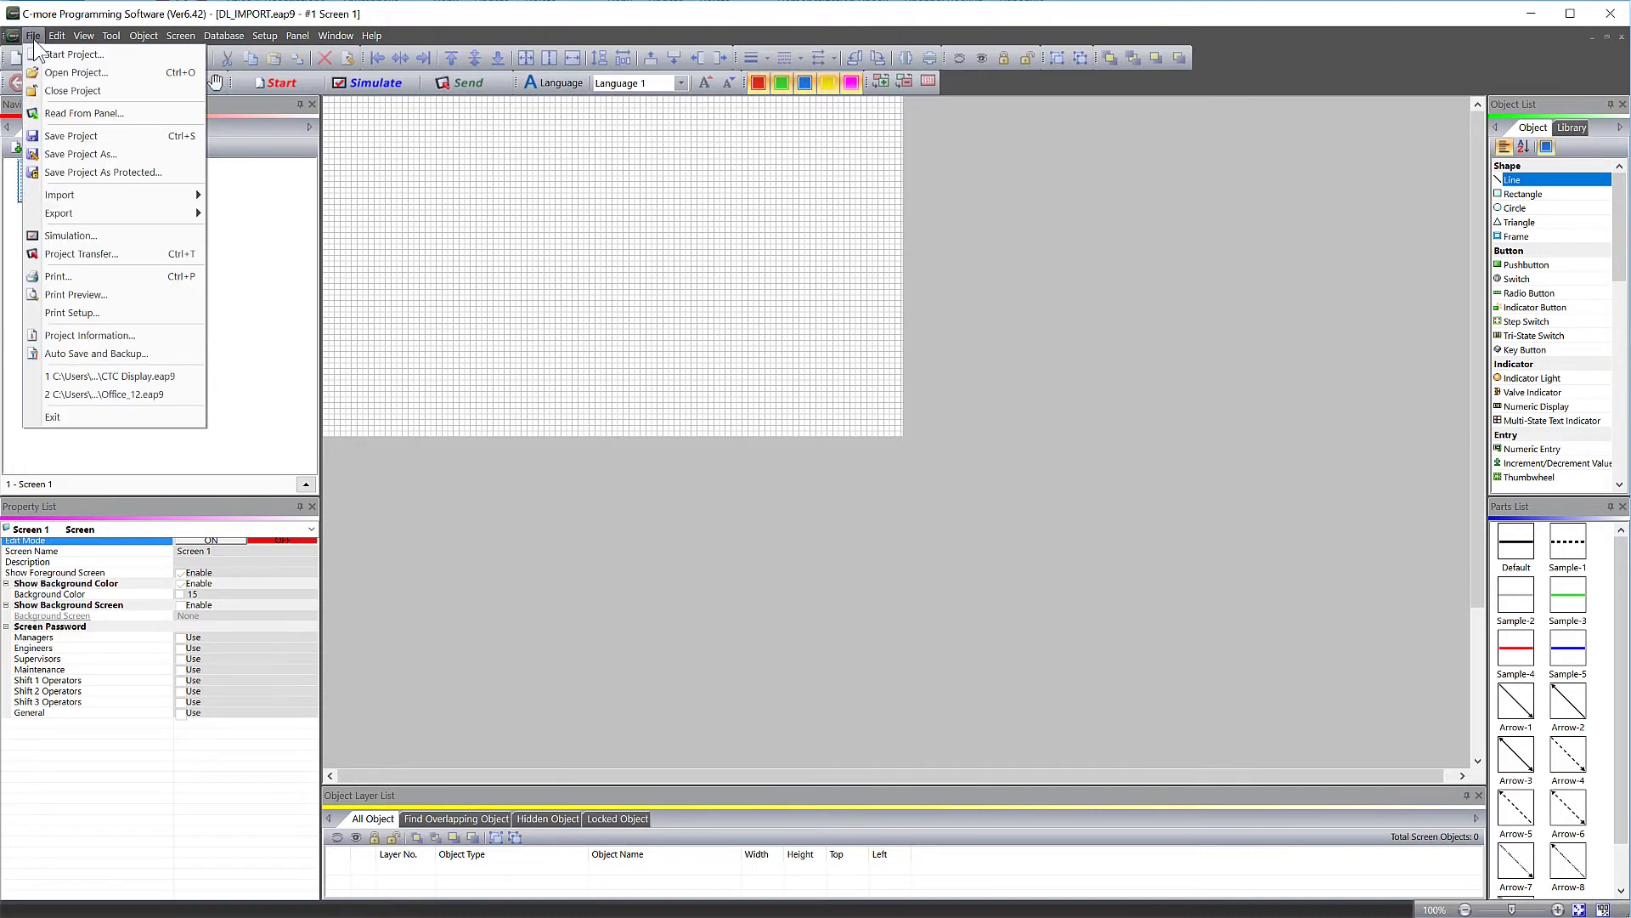
pyautogui.moveTo(82, 193)
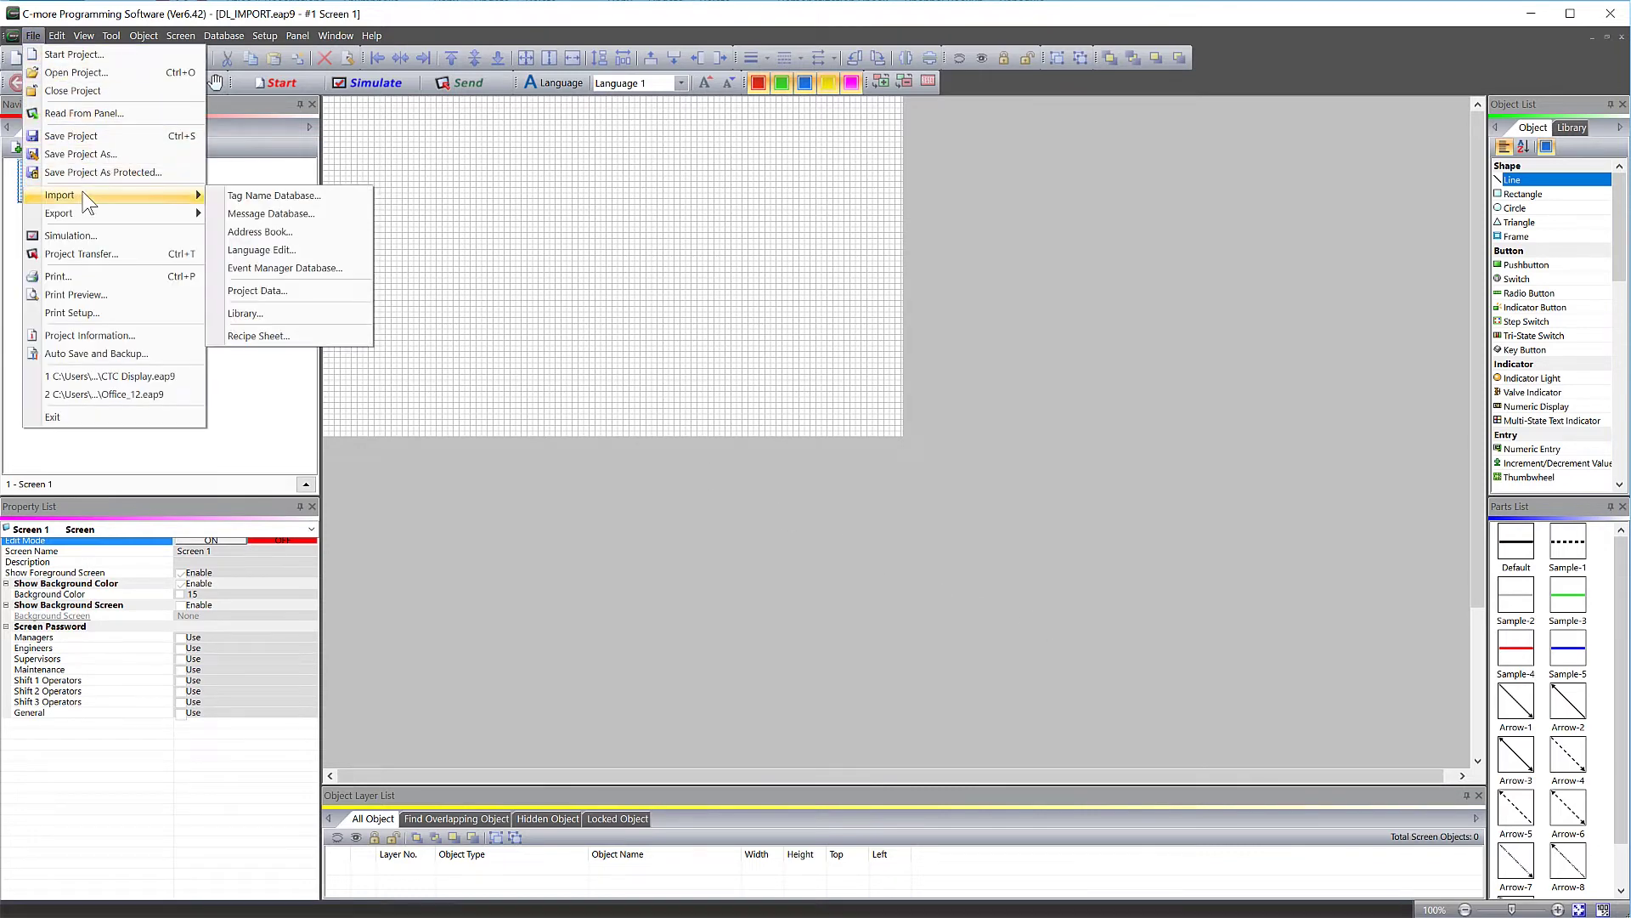
pyautogui.click(254, 196)
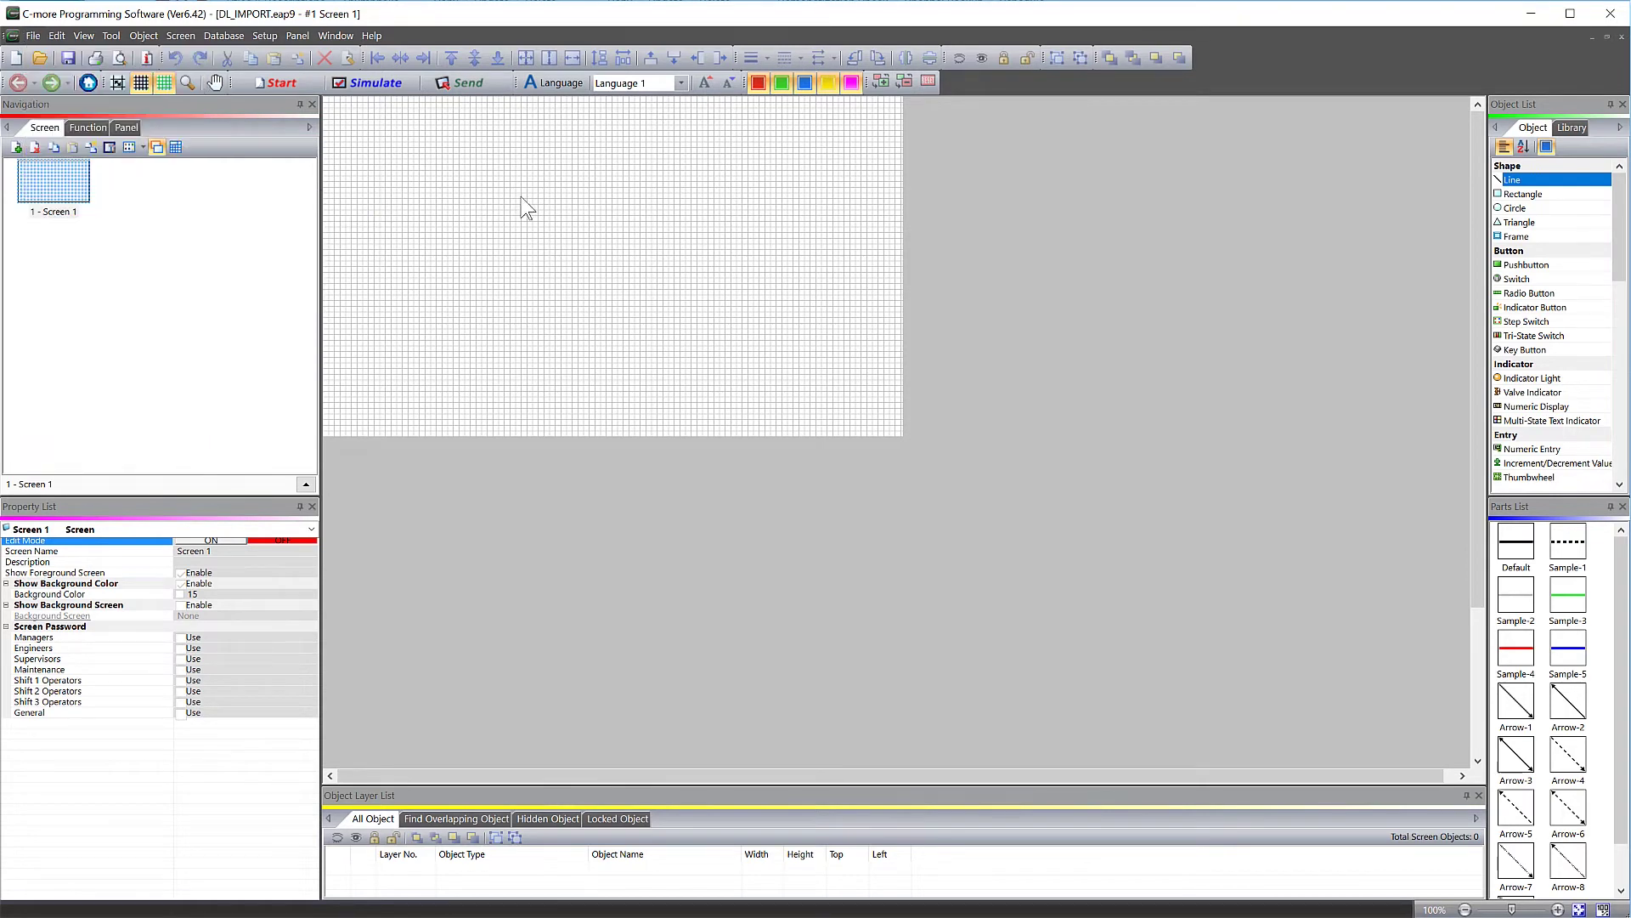
pyautogui.click(85, 128)
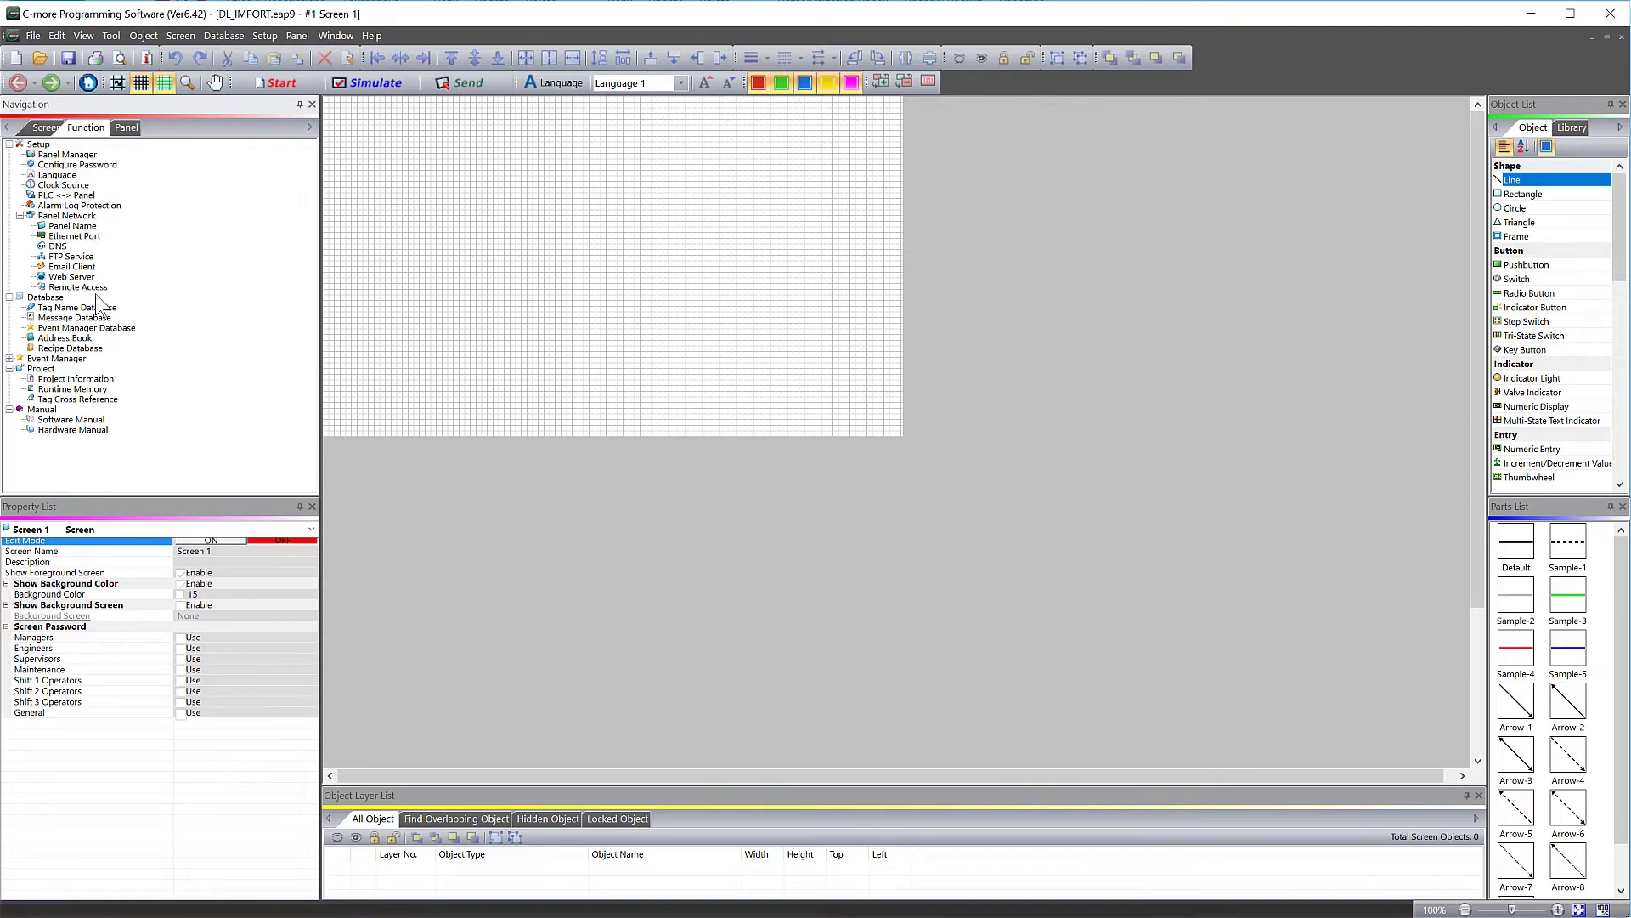
pyautogui.doubleClick(100, 308)
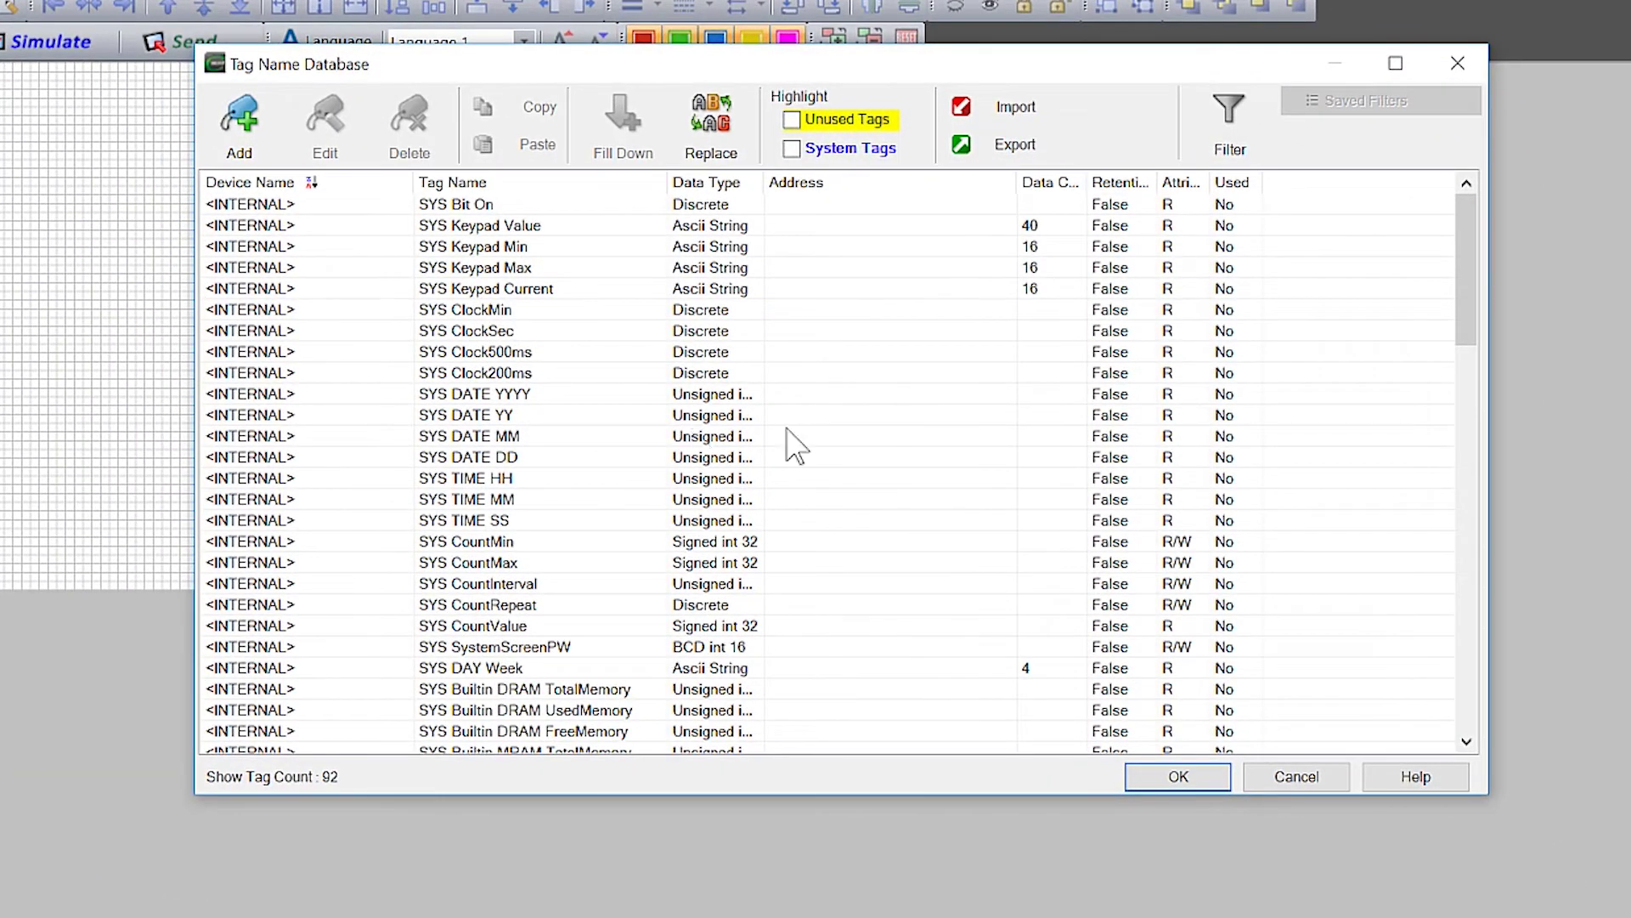
# Import the Desktop file Cmore Import.csv into the tag database, assigning the tags to DEV001.
pyautogui.click(992, 112)
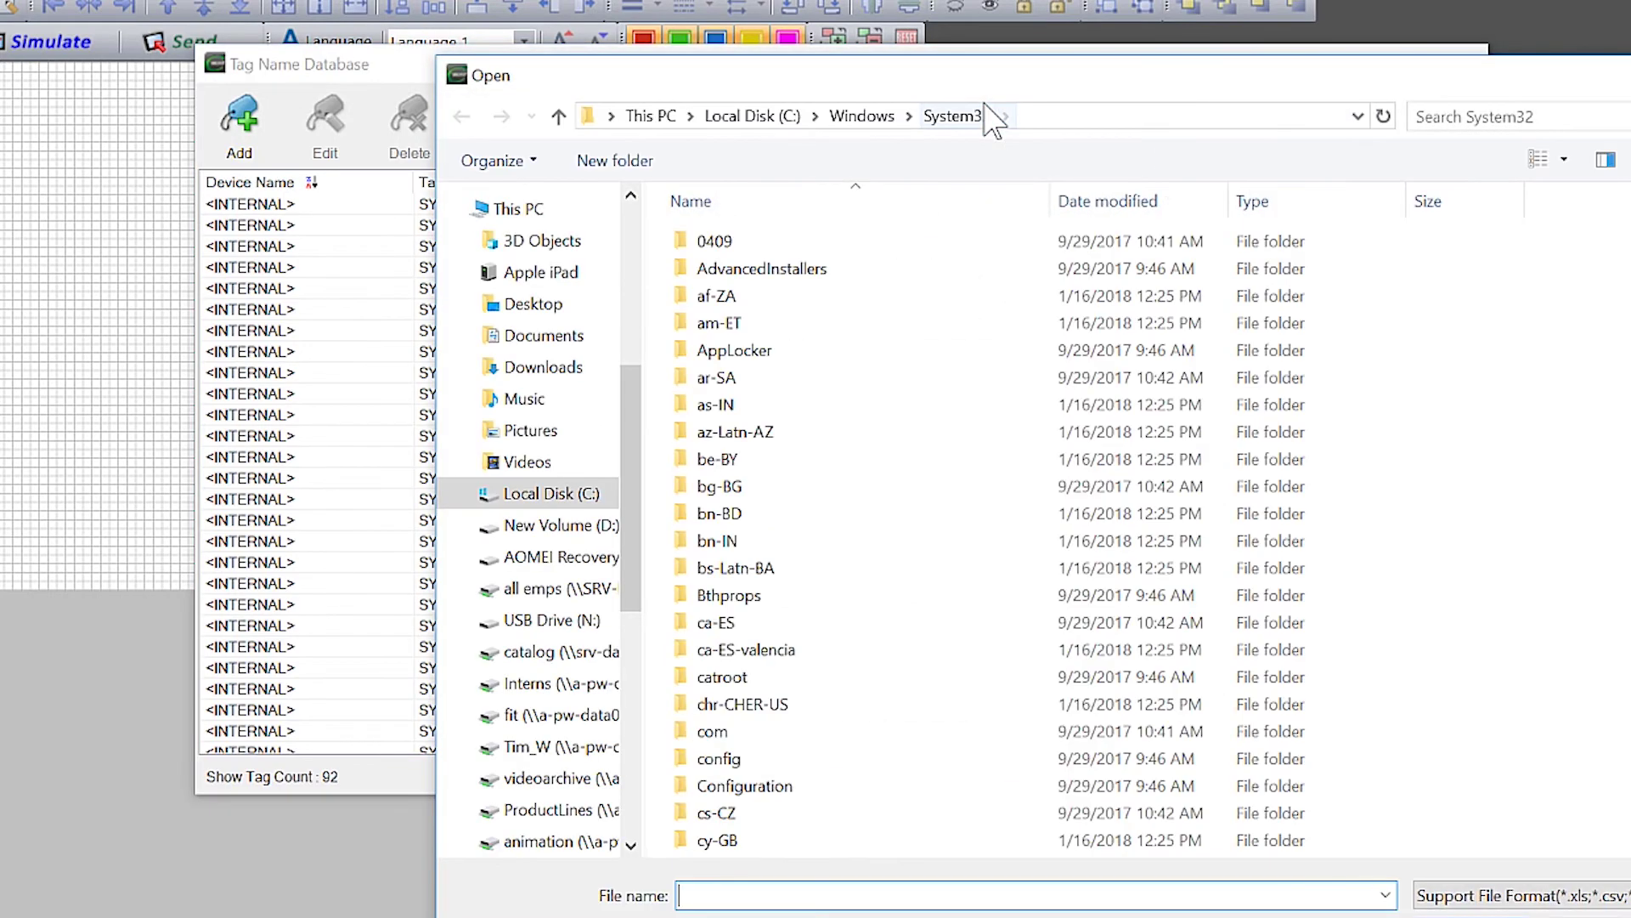
pyautogui.click(544, 313)
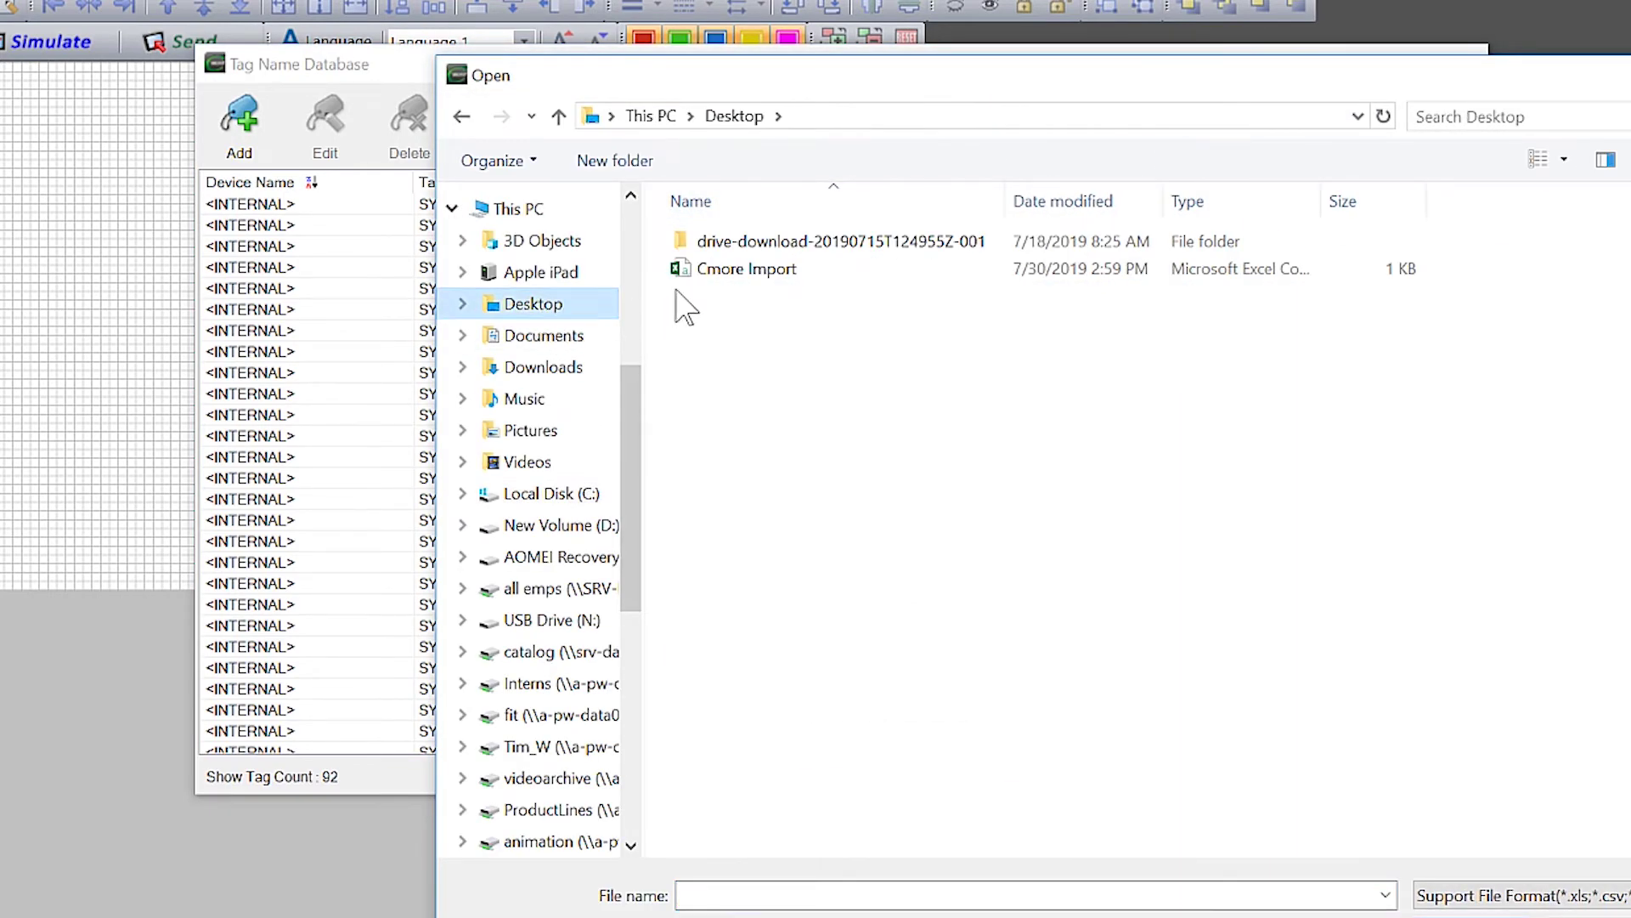
pyautogui.doubleClick(729, 271)
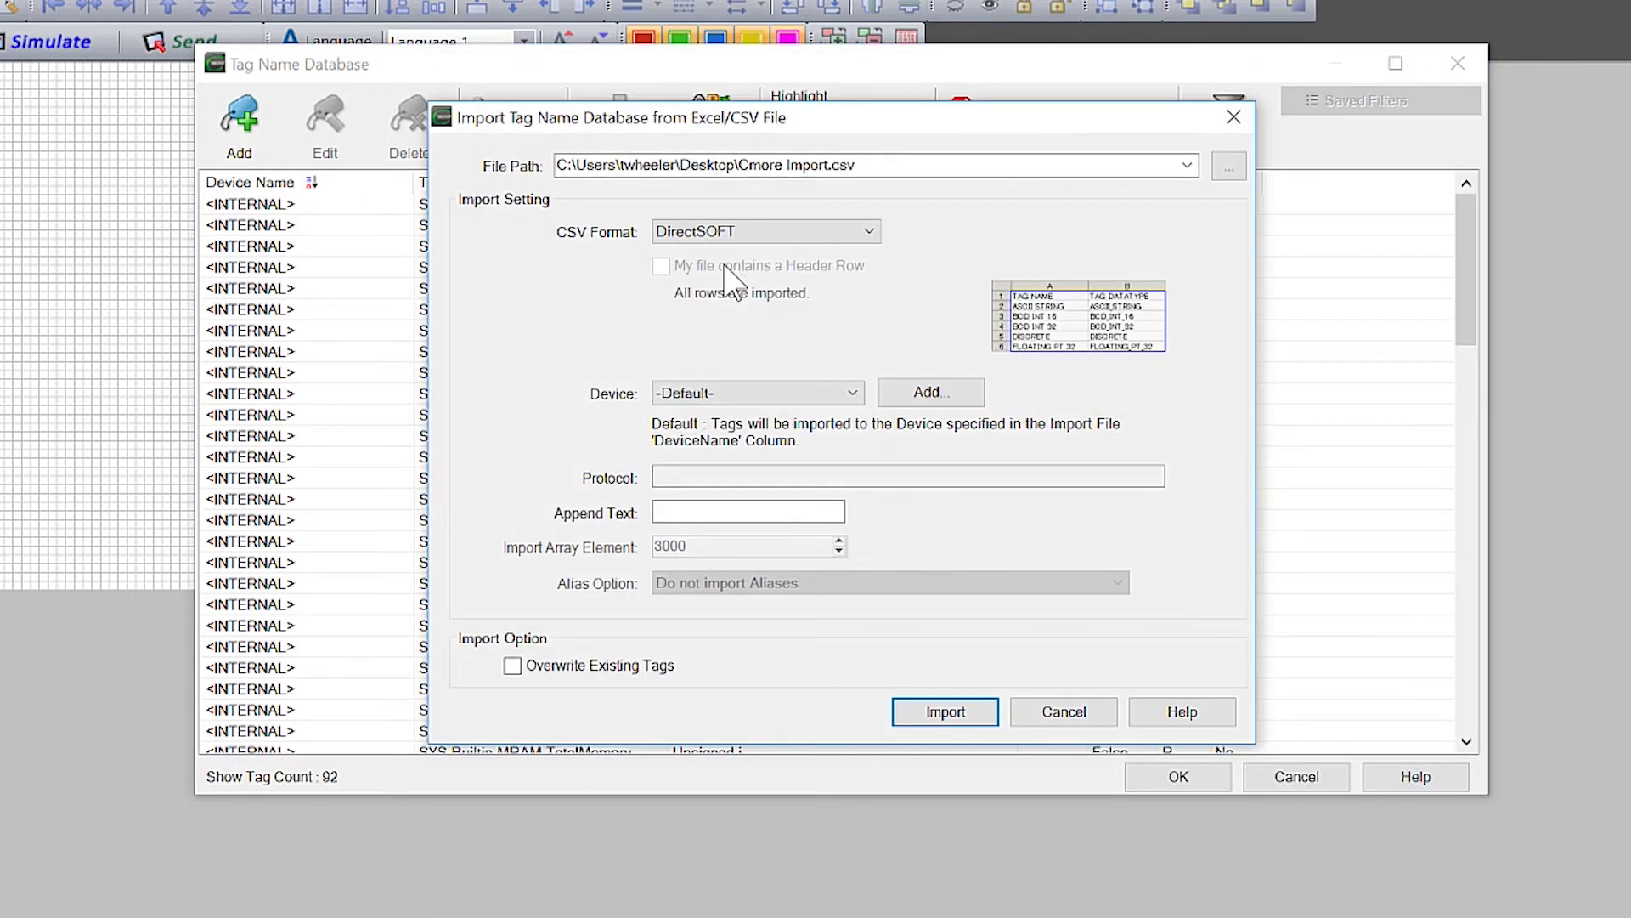
pyautogui.click(850, 393)
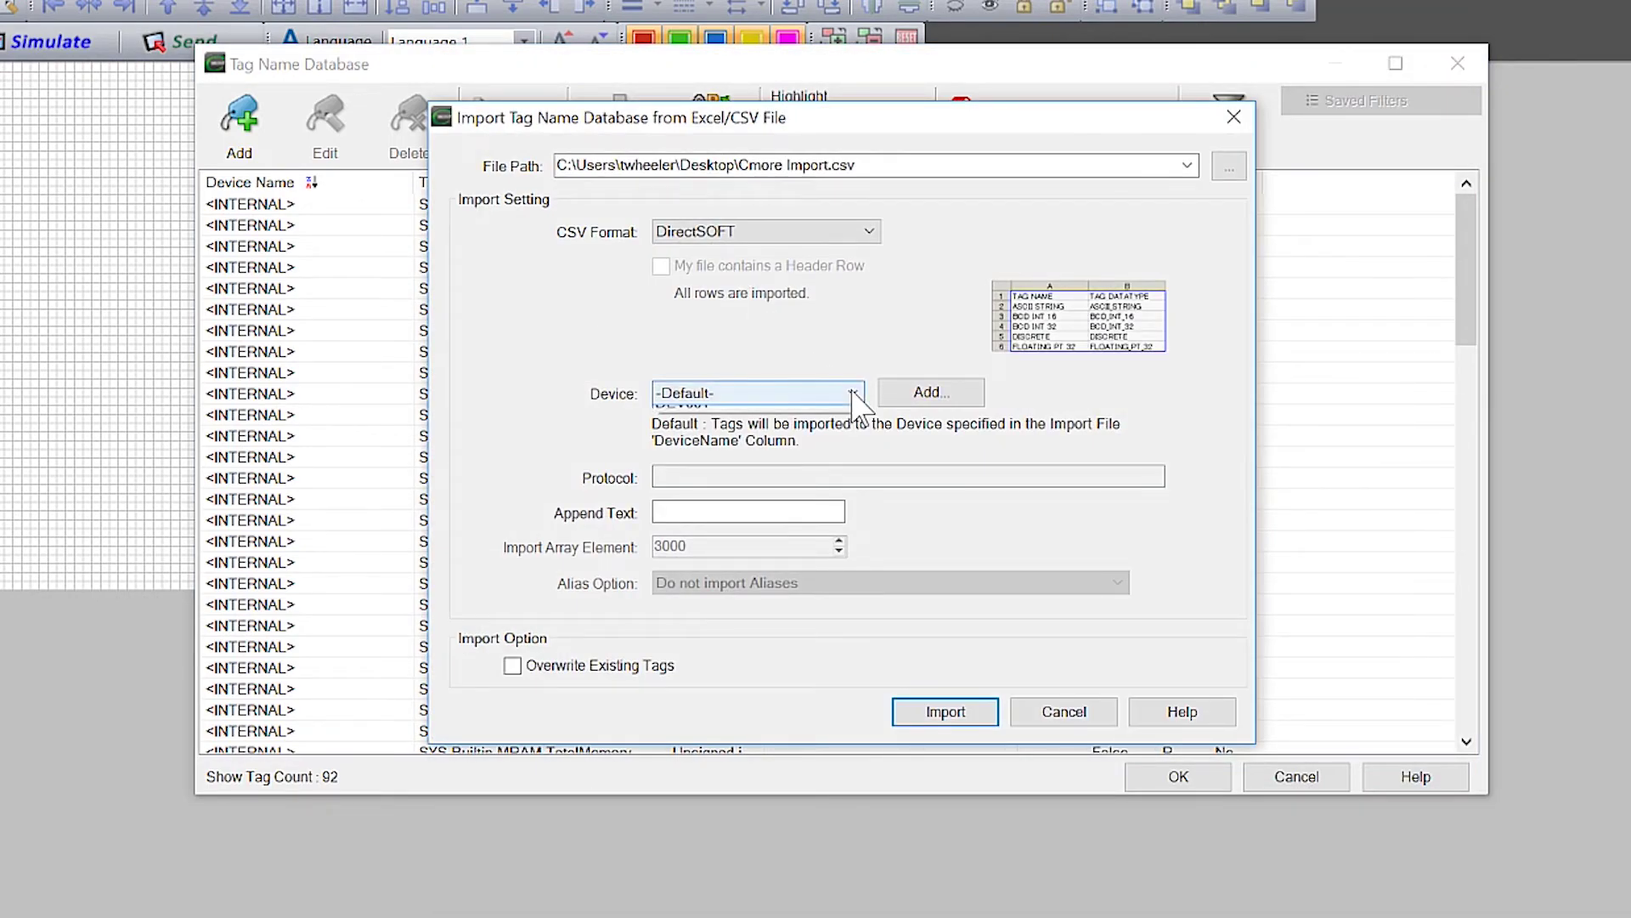
pyautogui.click(828, 434)
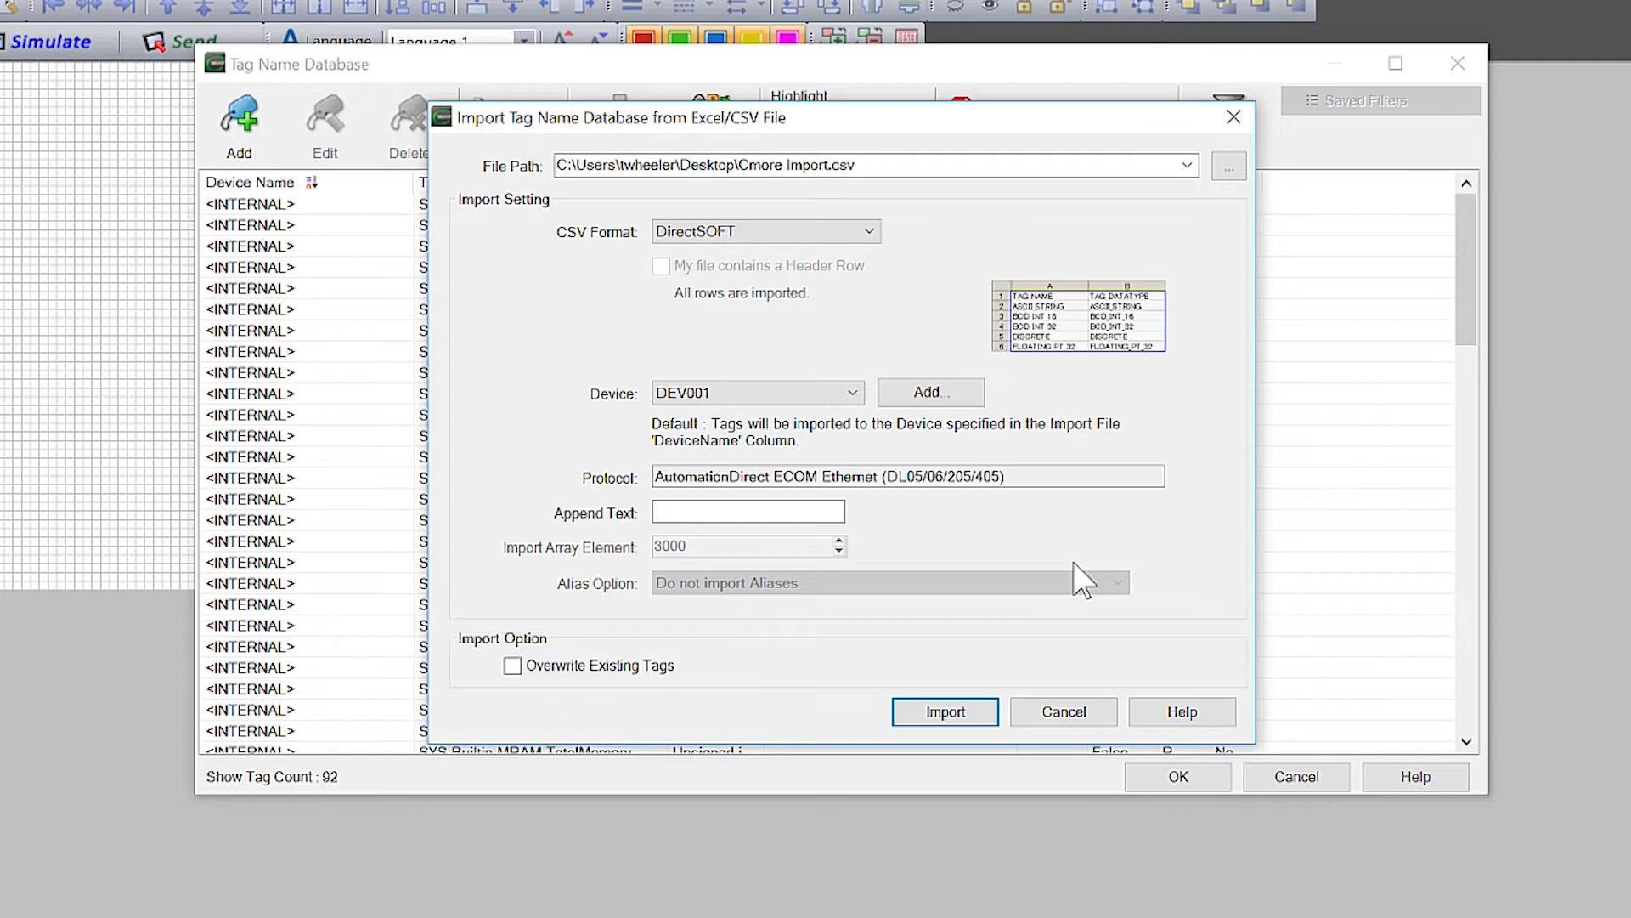
pyautogui.click(983, 727)
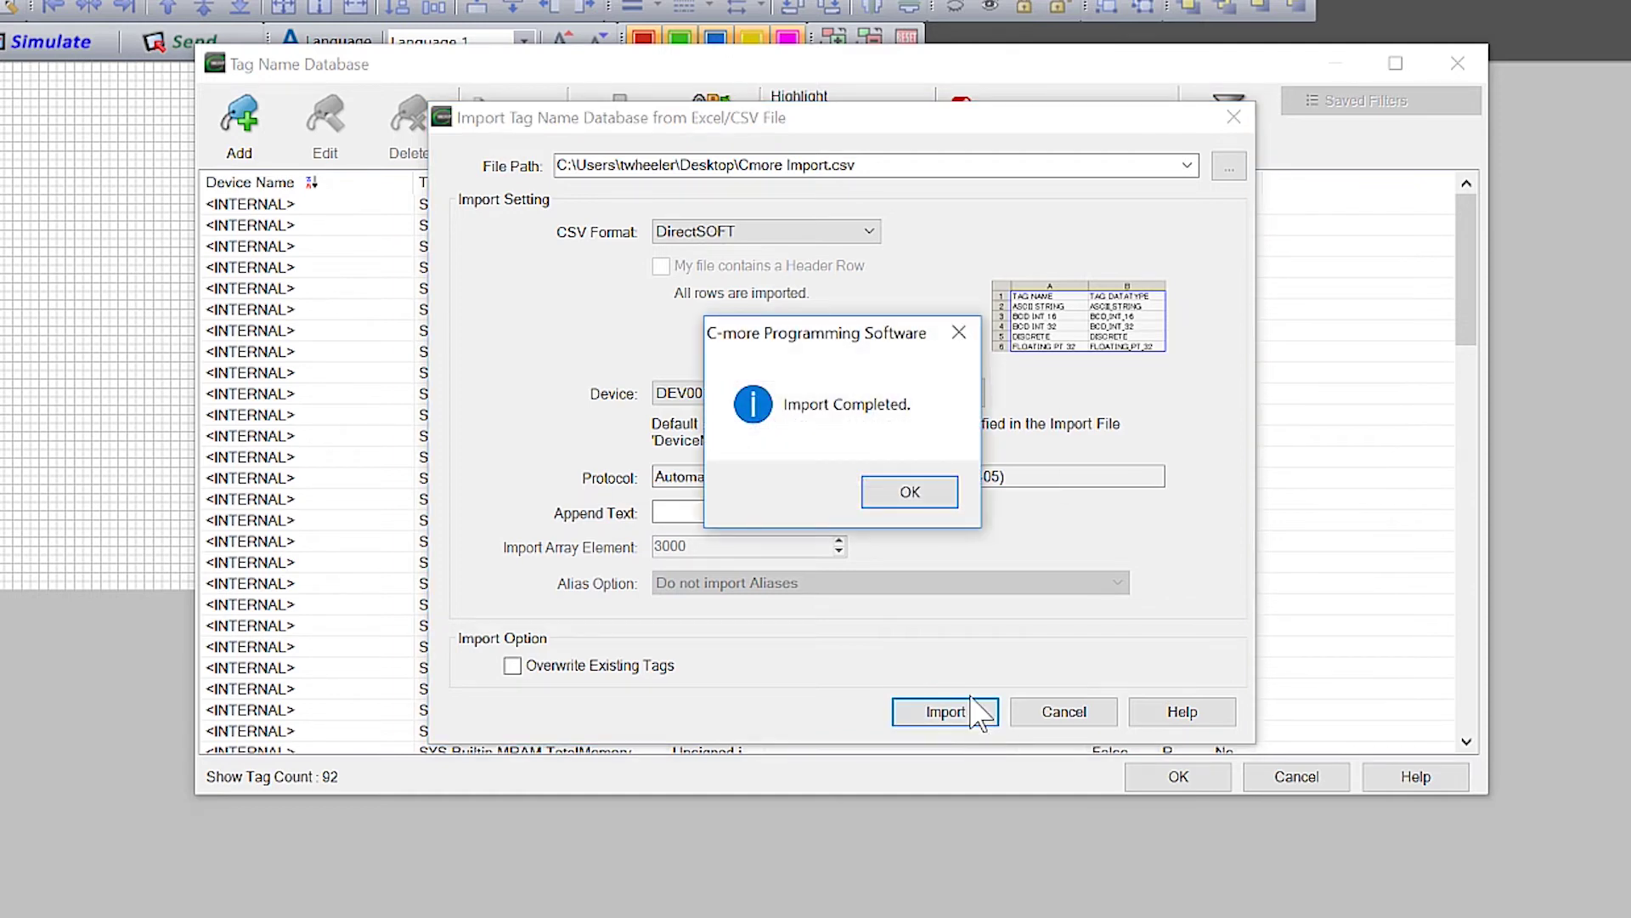
pyautogui.click(928, 500)
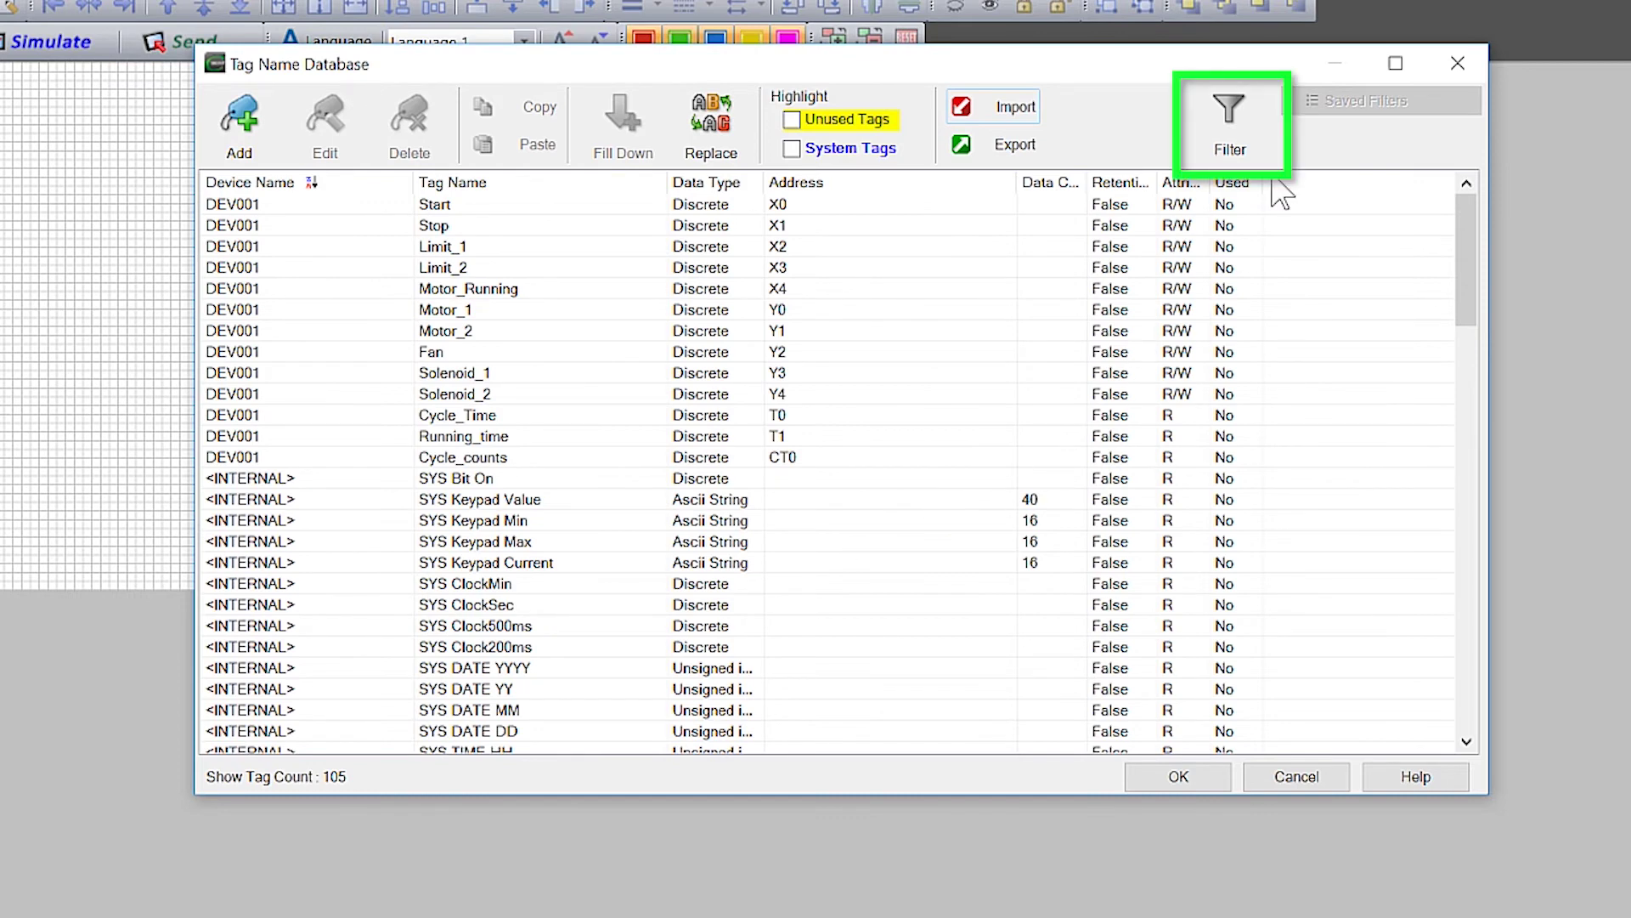
# Filter out <INTERNAL> tags to review the DEV001 imports, then close the database.
pyautogui.click(1236, 119)
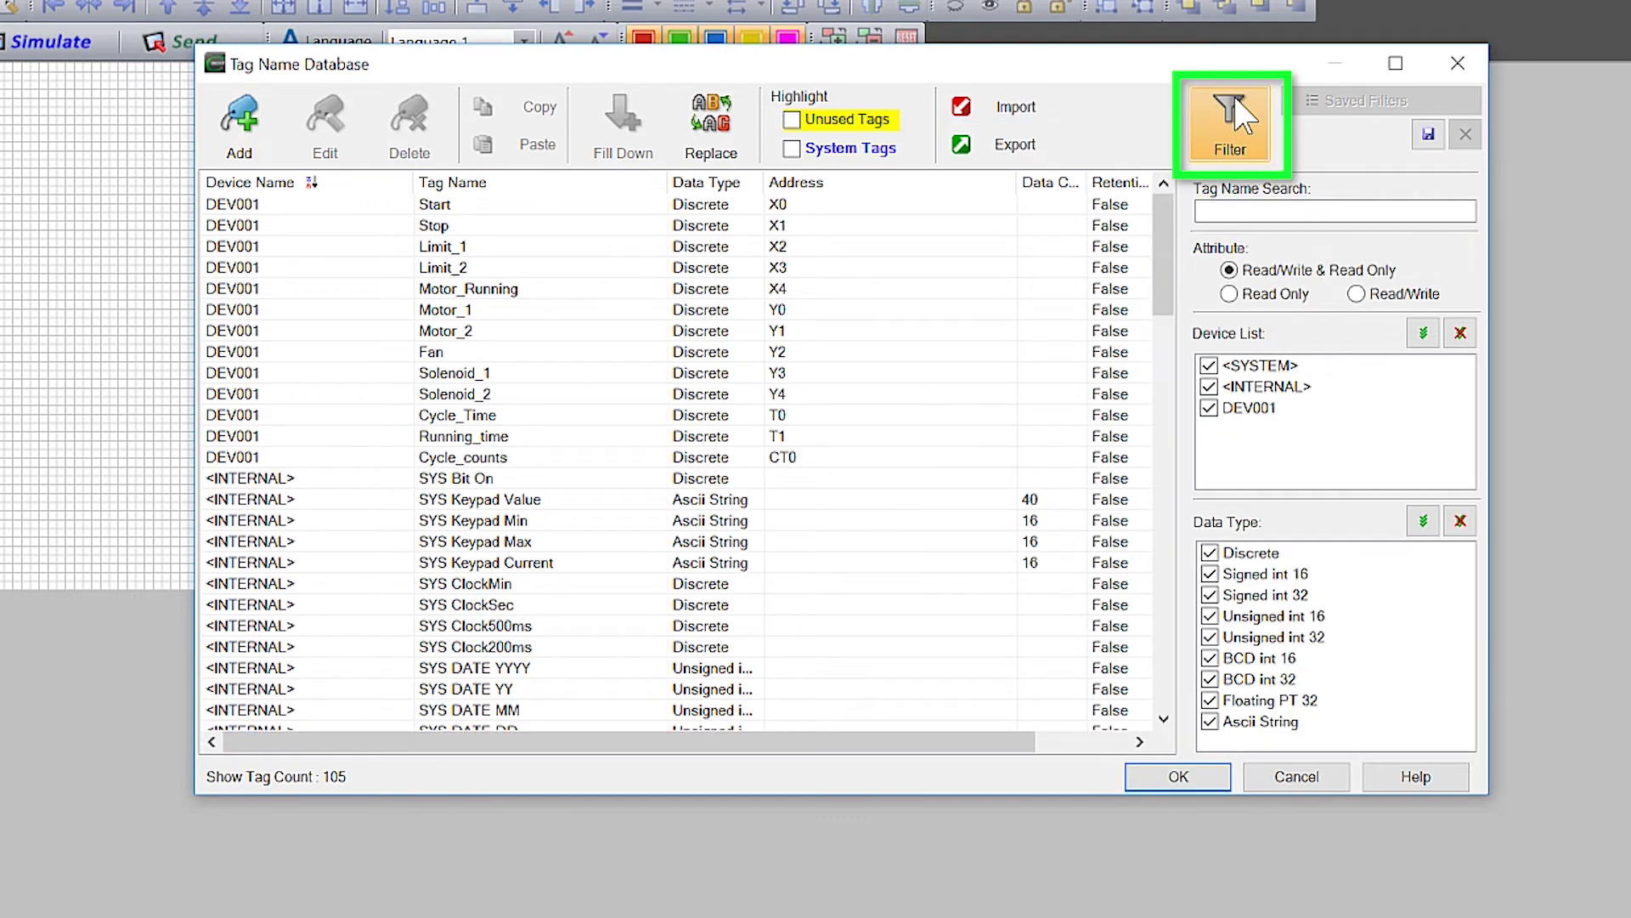
pyautogui.click(1208, 386)
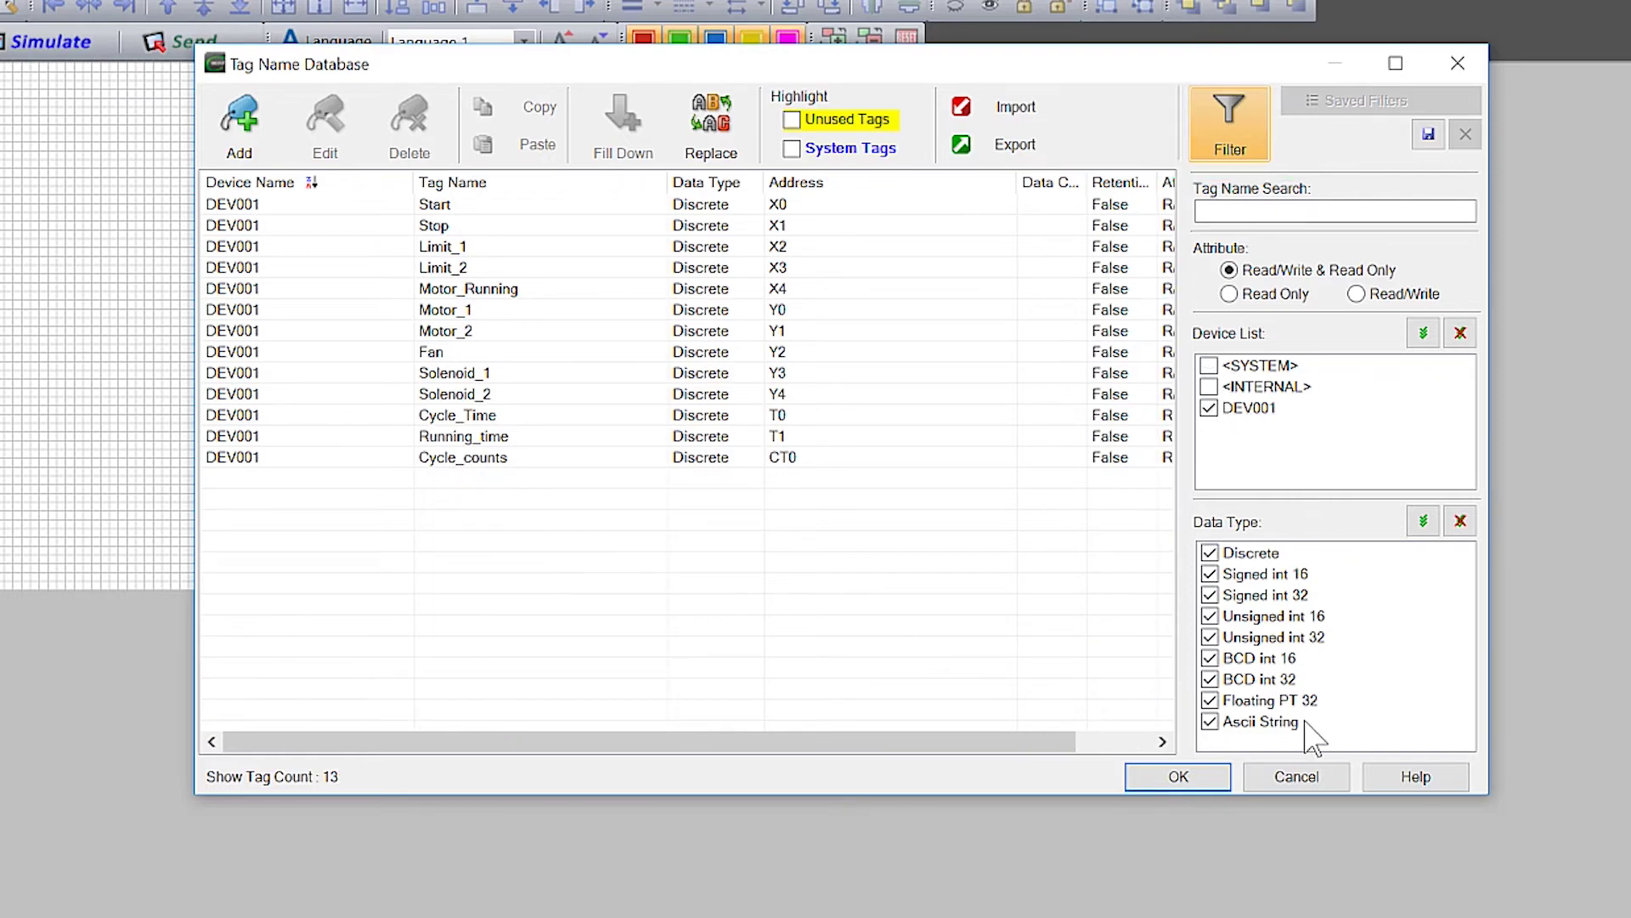
pyautogui.click(1179, 776)
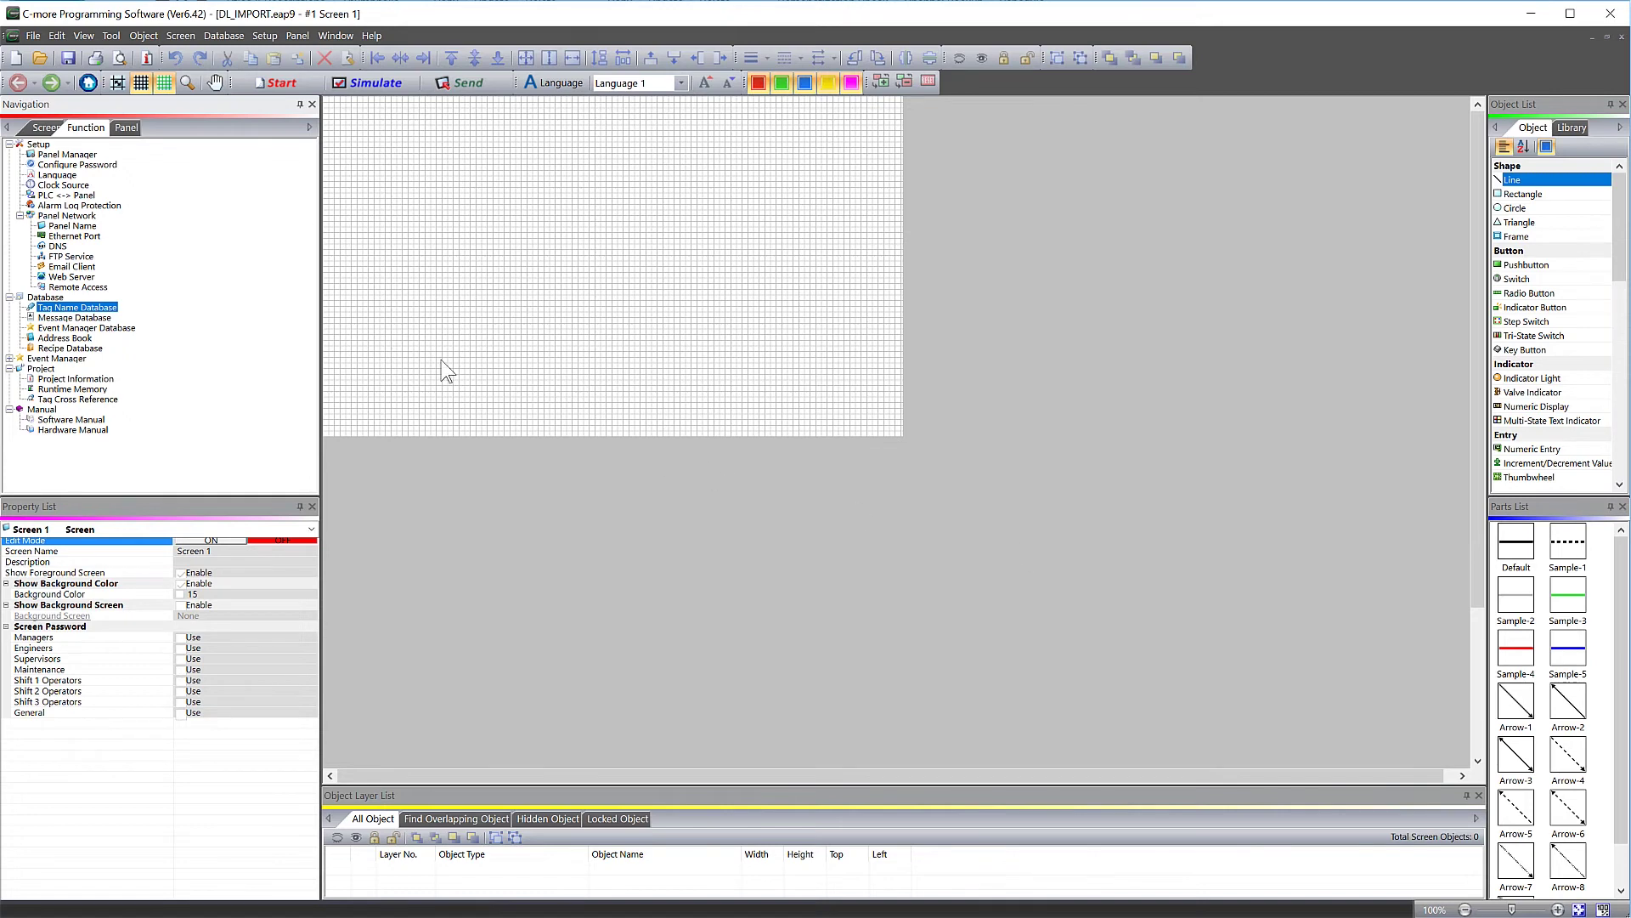
# Save the Ethernet port to the project with static IP 192.168.2.35 and mask 255.255.0.0.
pyautogui.doubleClick(75, 236)
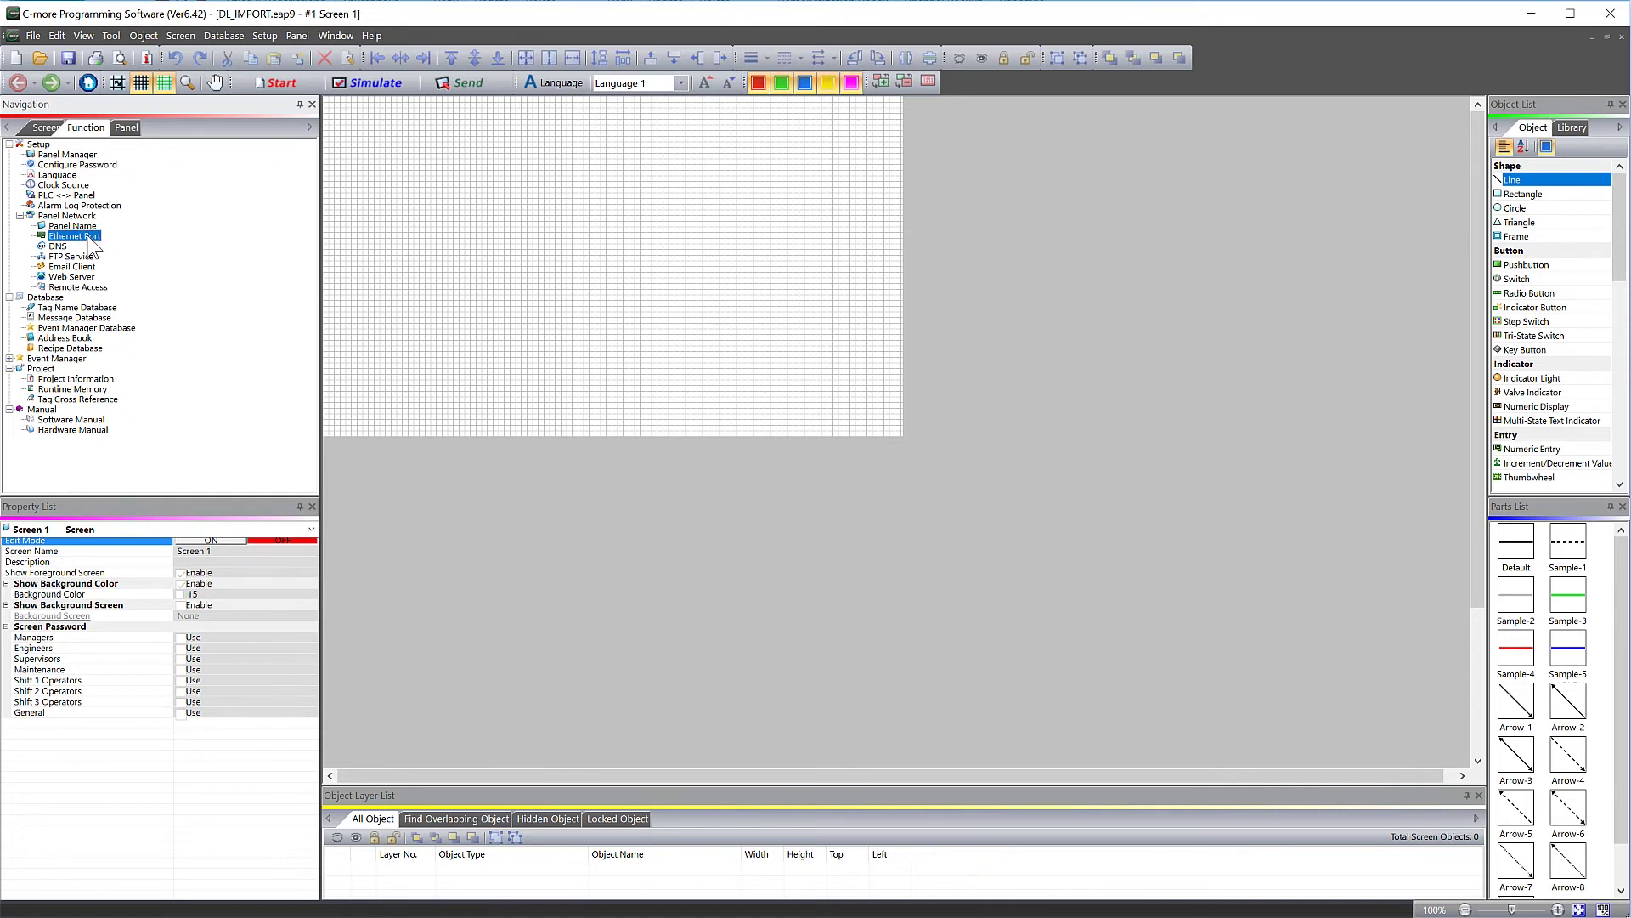
pyautogui.click(563, 297)
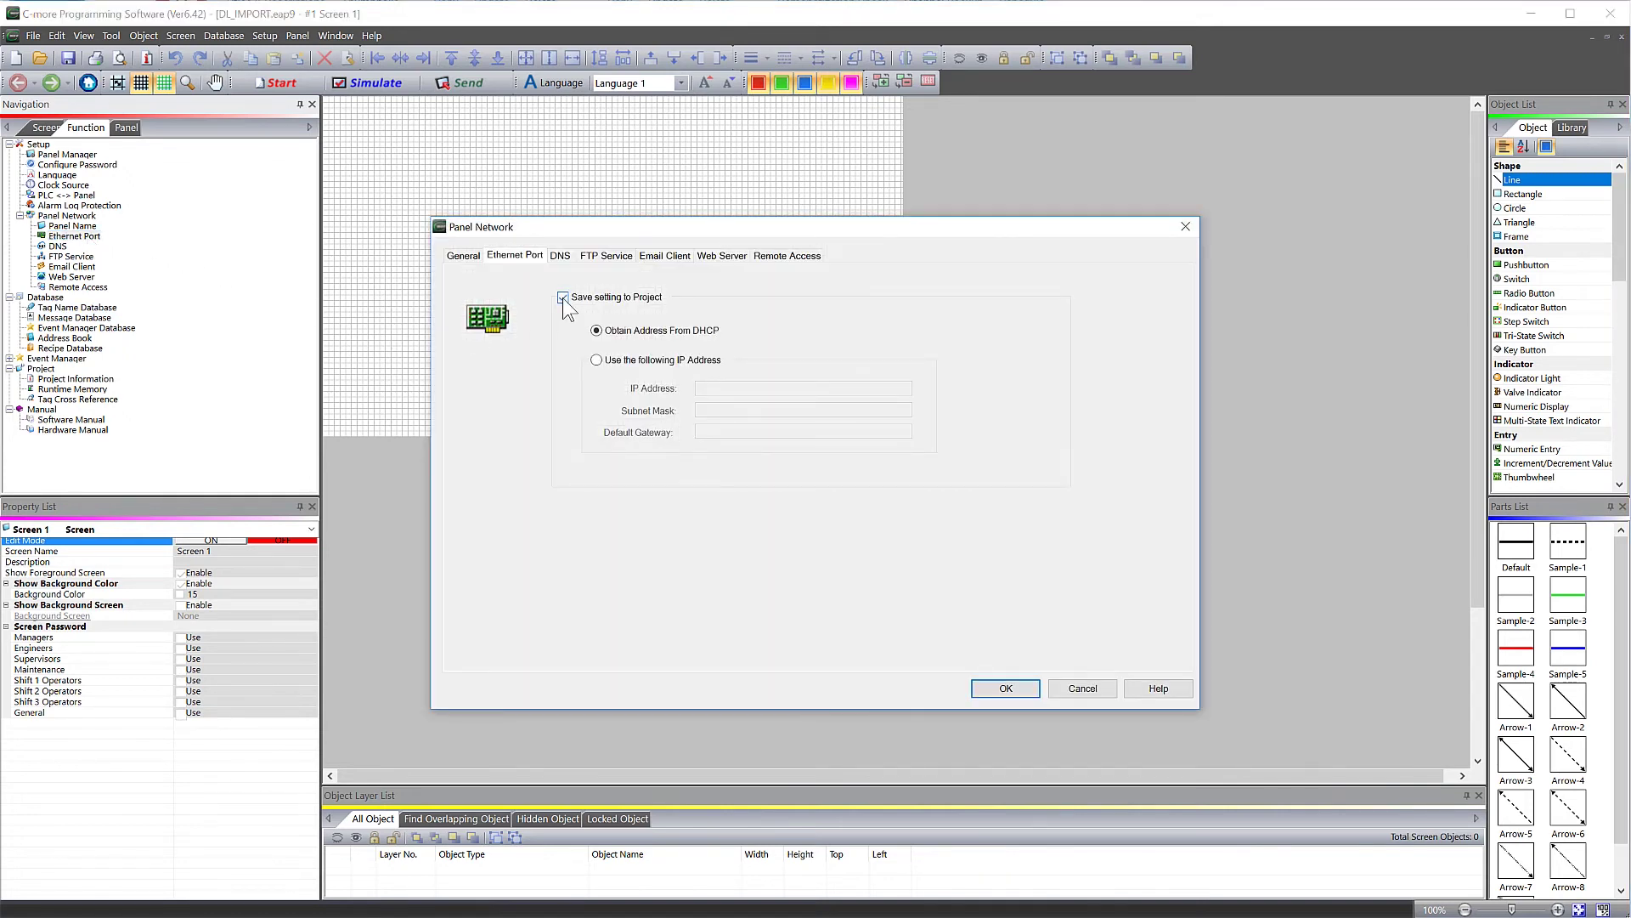
pyautogui.click(600, 360)
pyautogui.write('192.168.2.35')
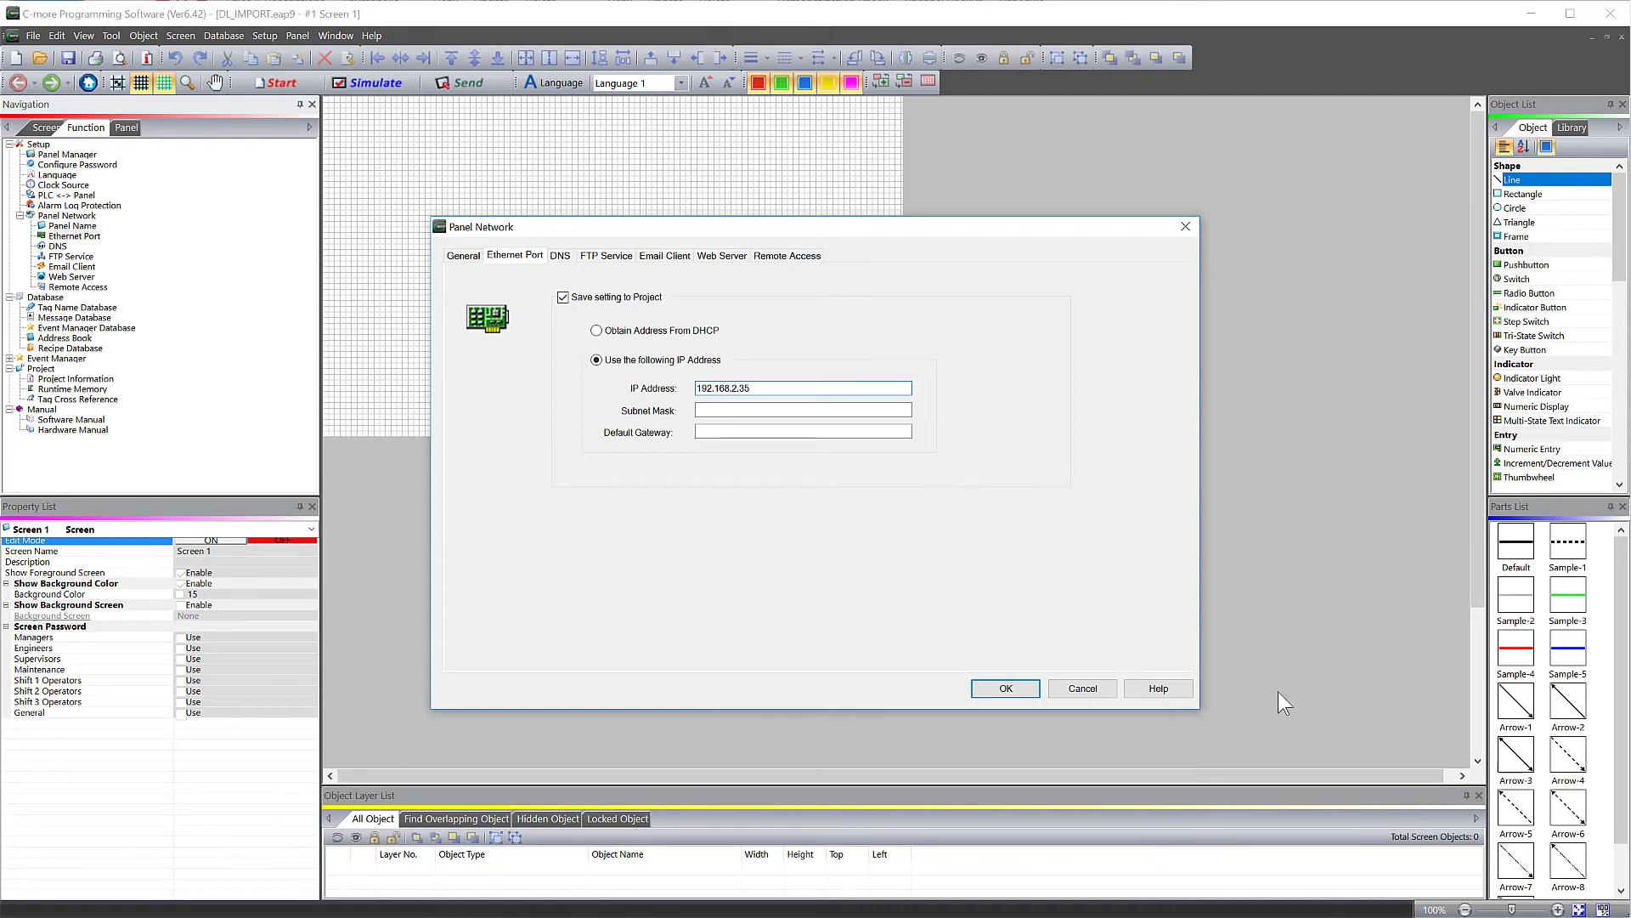
pyautogui.press('Tab')
pyautogui.write('255.255.0.')
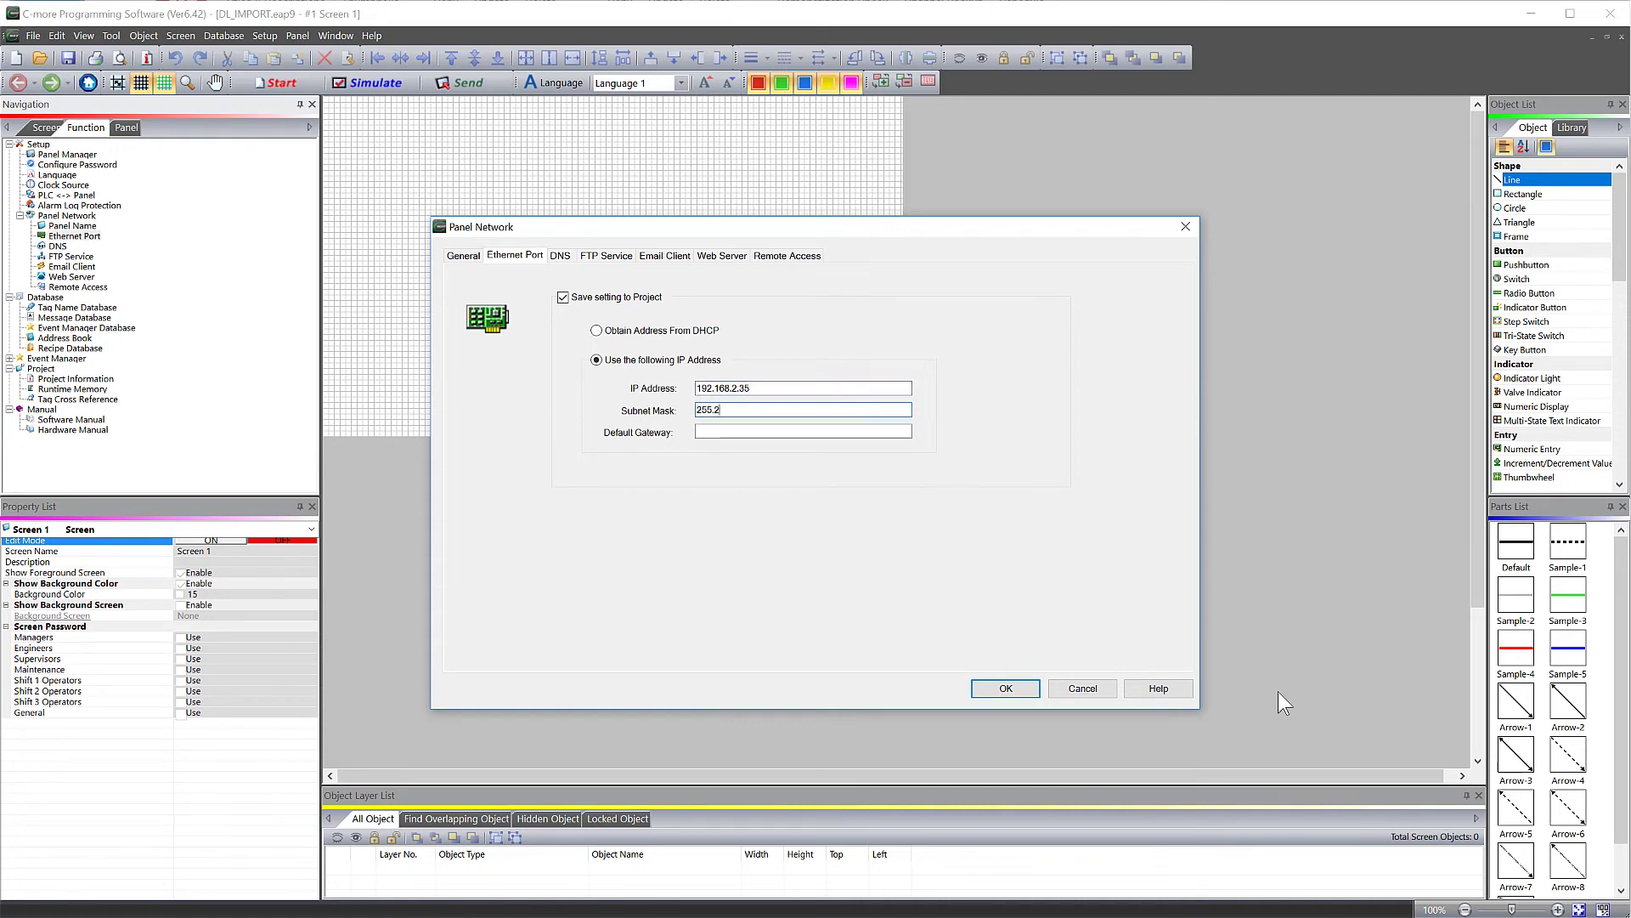